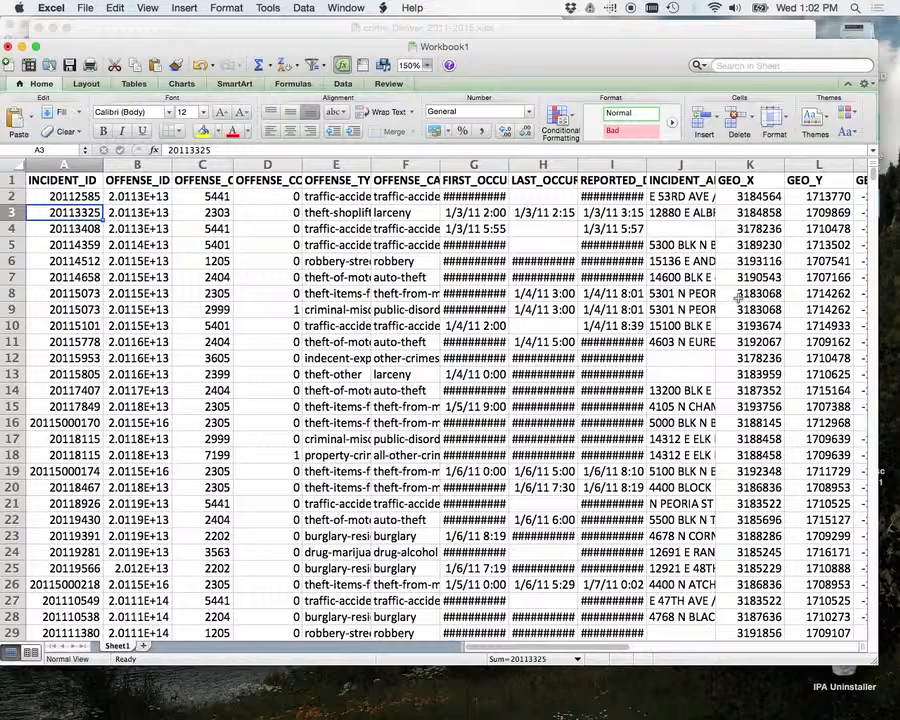
Save the workbook to the Desktop as Crime_Montbello_DrE in Excel Workbook (.xlsx) format.
left_click(86, 9)
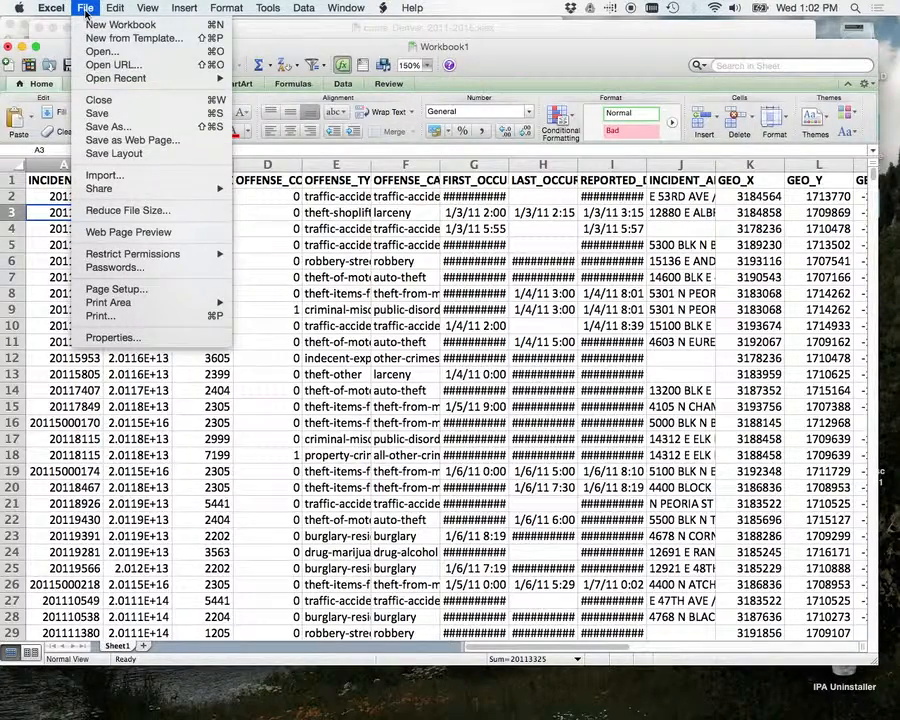
left_click(104, 127)
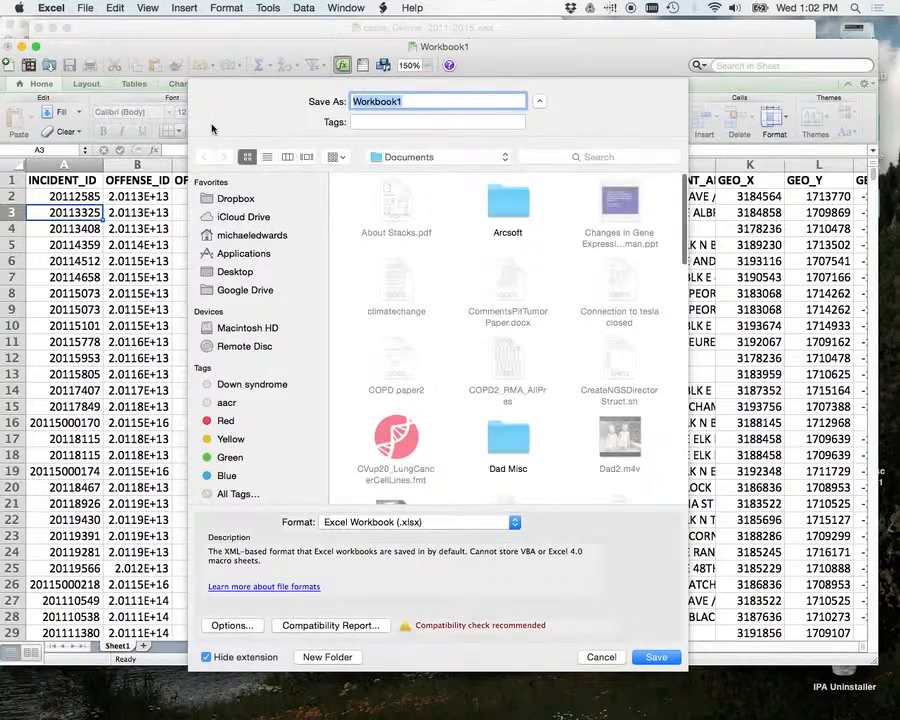
left_click(244, 271)
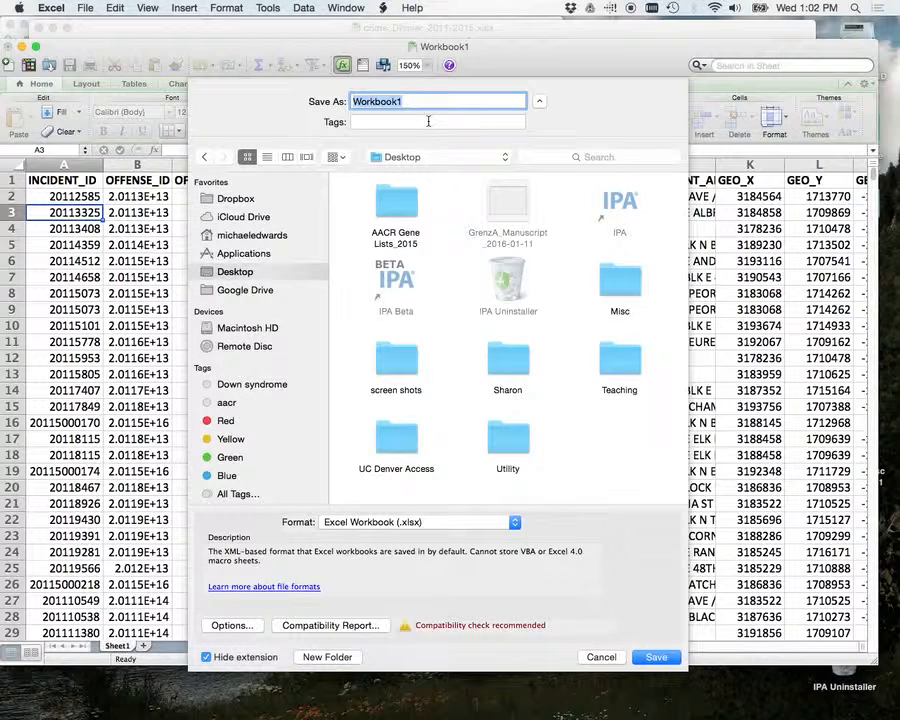
type("Crime")
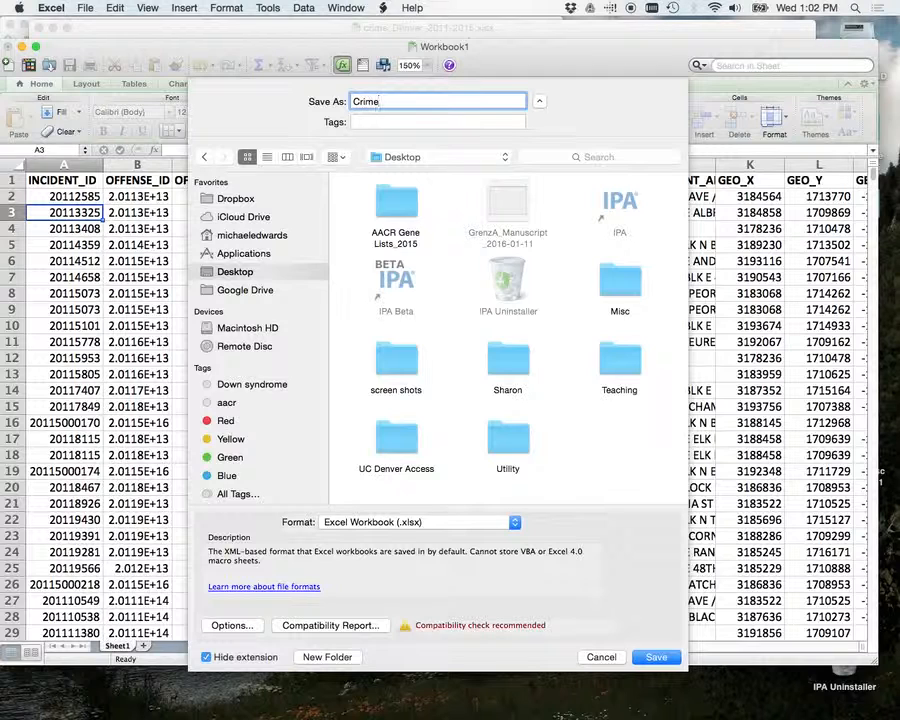
type("_Montbello_DrE")
left_click(657, 657)
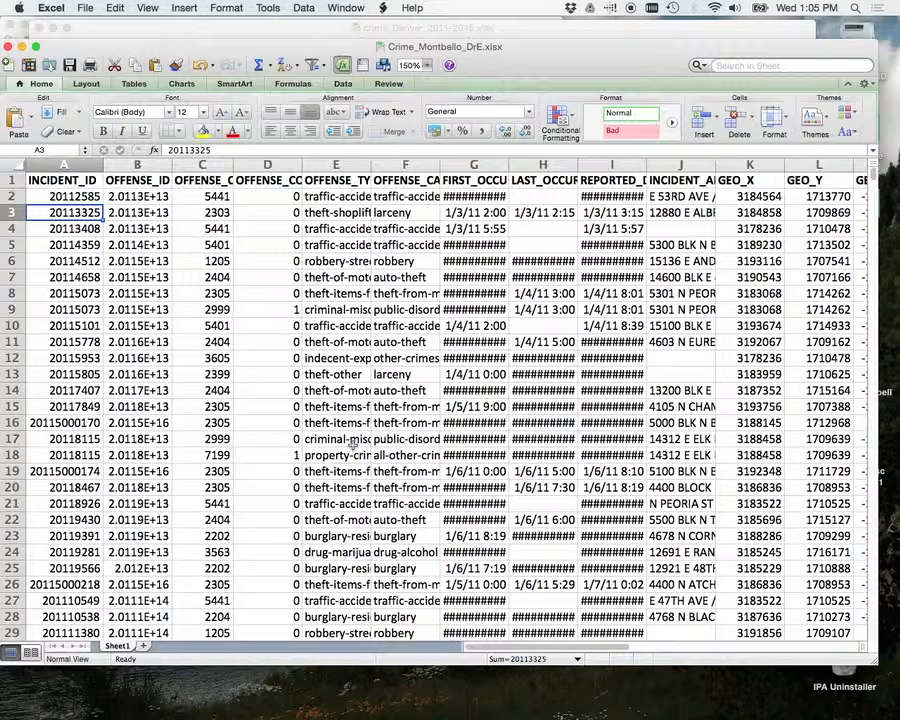
Narrow column D and sort the records in ascending order by OFFENSE_CATEGORY_ID.
left_click_drag(298, 171, 278, 172)
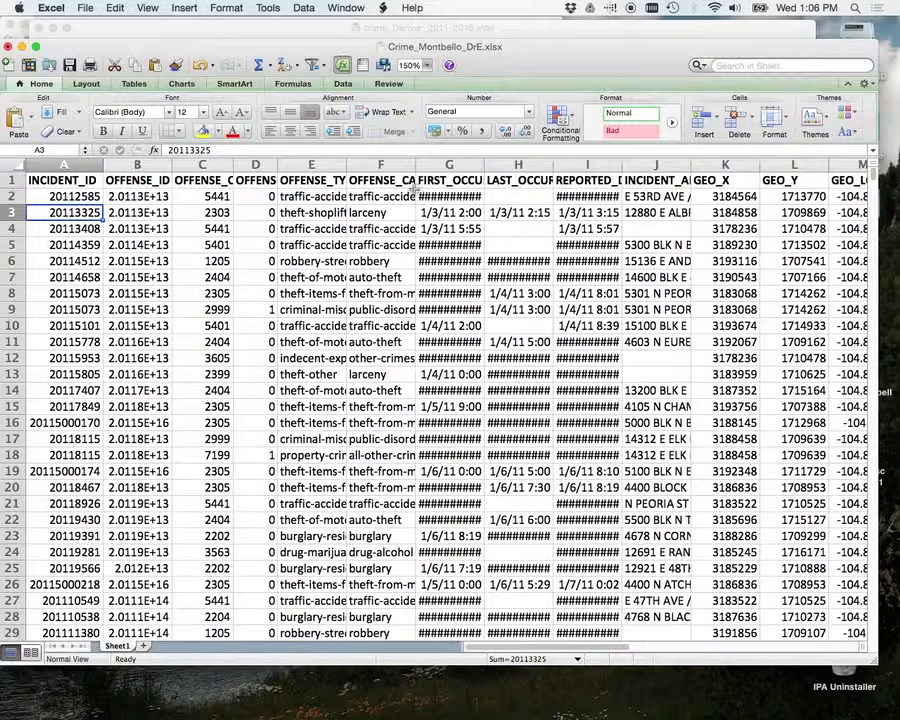
left_click(400, 182)
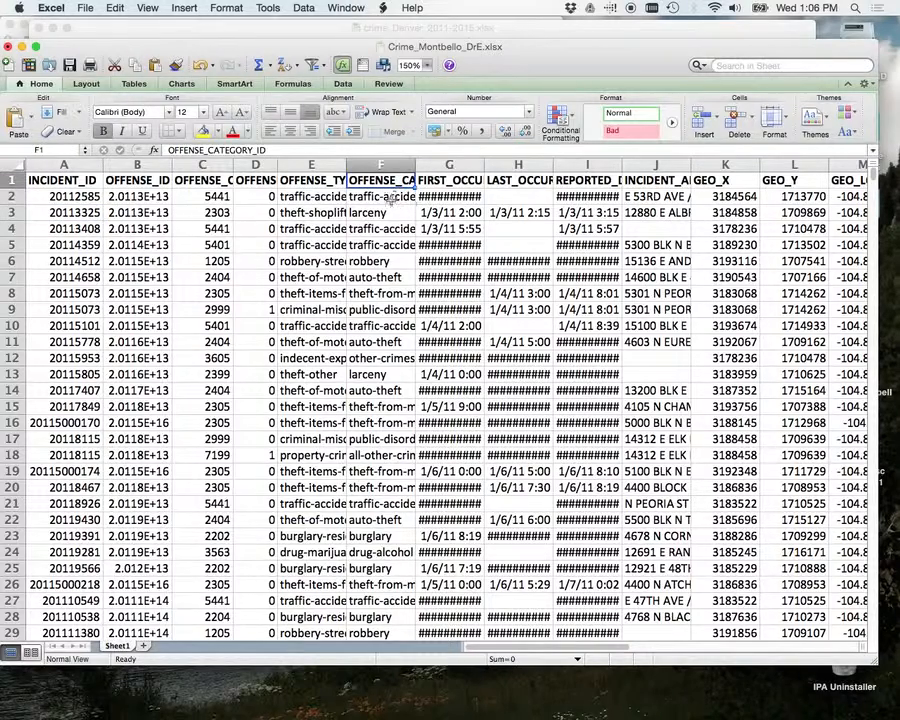
left_click(393, 198)
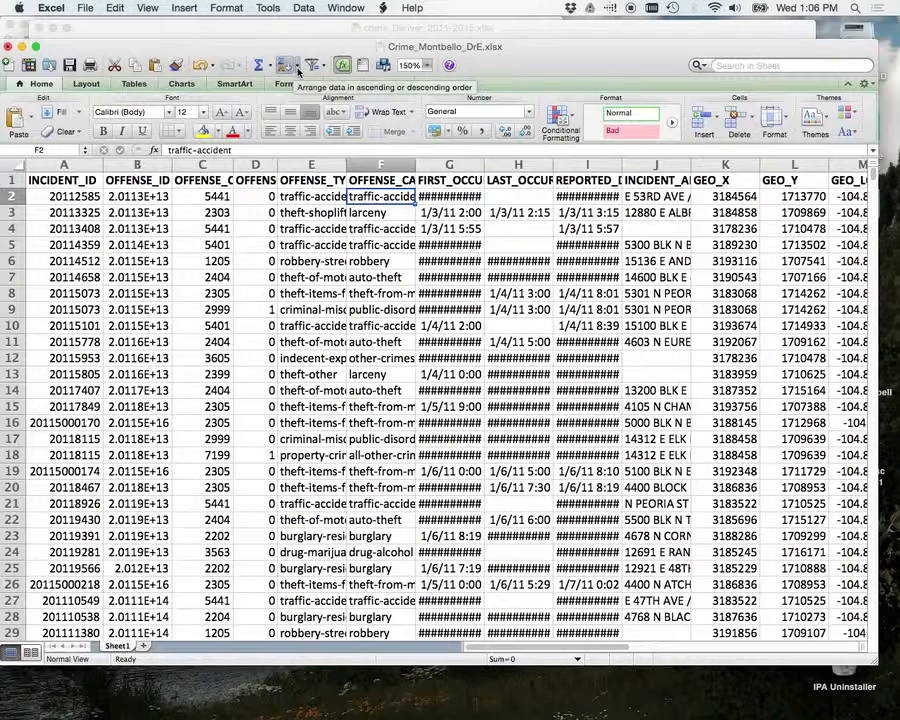
left_click(297, 70)
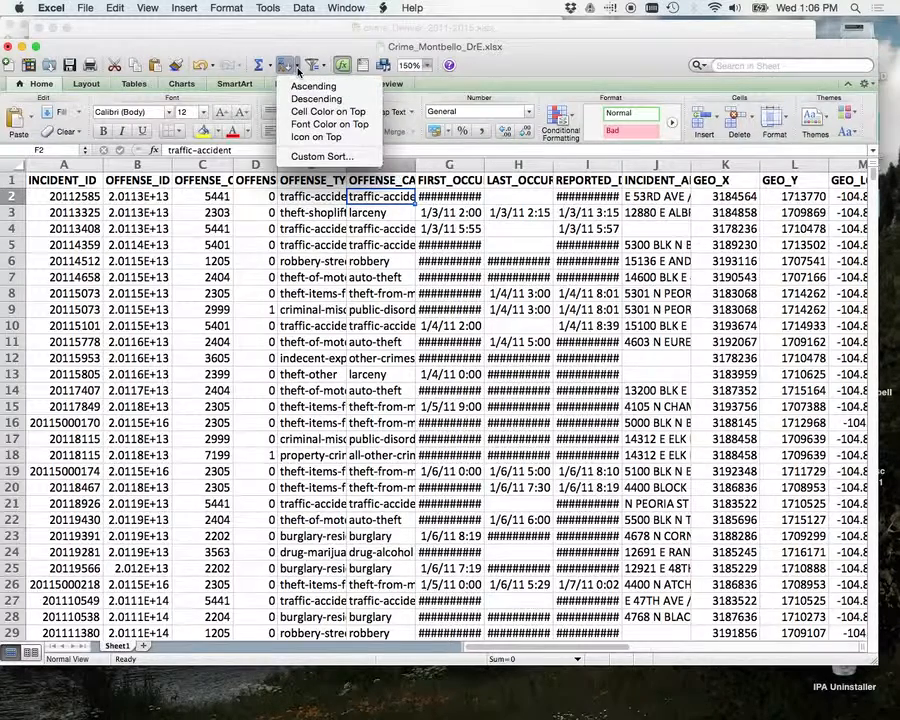
left_click(313, 87)
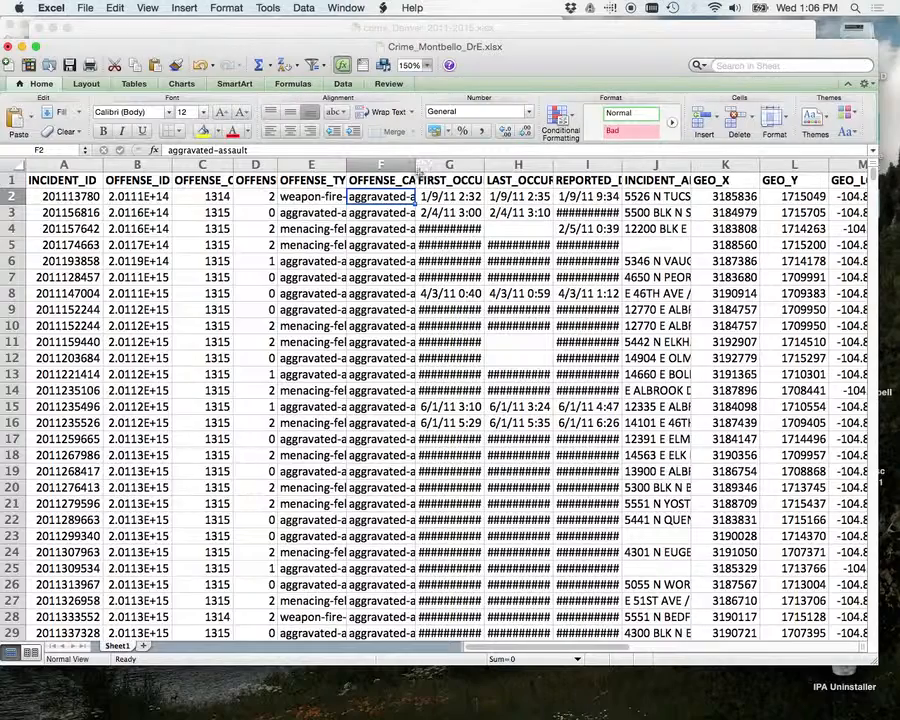
Widen the offense category, first occurrence and reported date columns (F, G and I) to show more of their contents.
left_click_drag(415, 166, 471, 165)
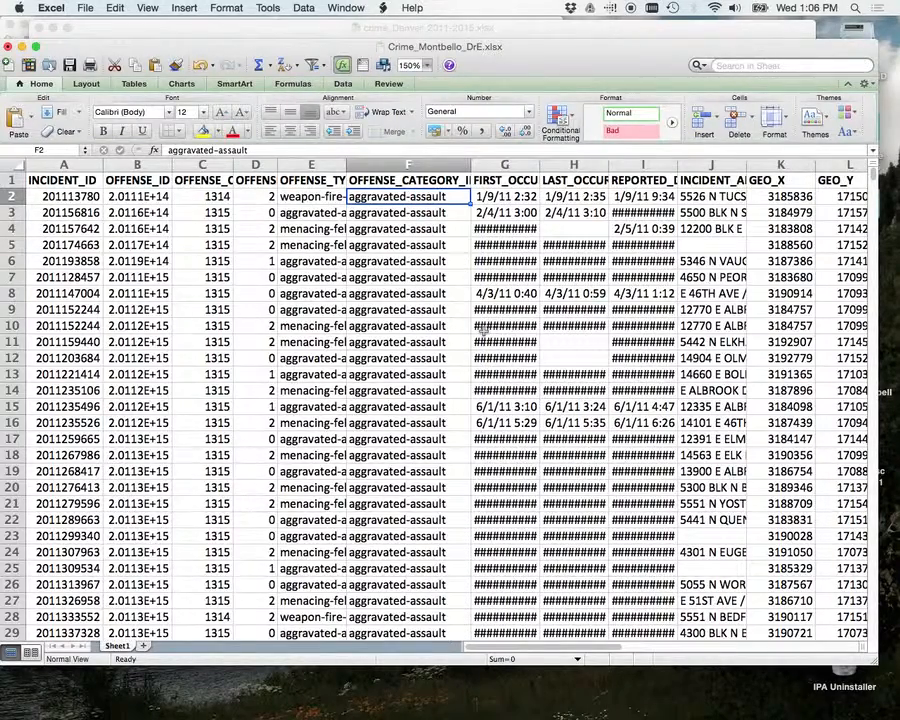
left_click_drag(539, 165, 547, 164)
left_click_drag(683, 163, 703, 164)
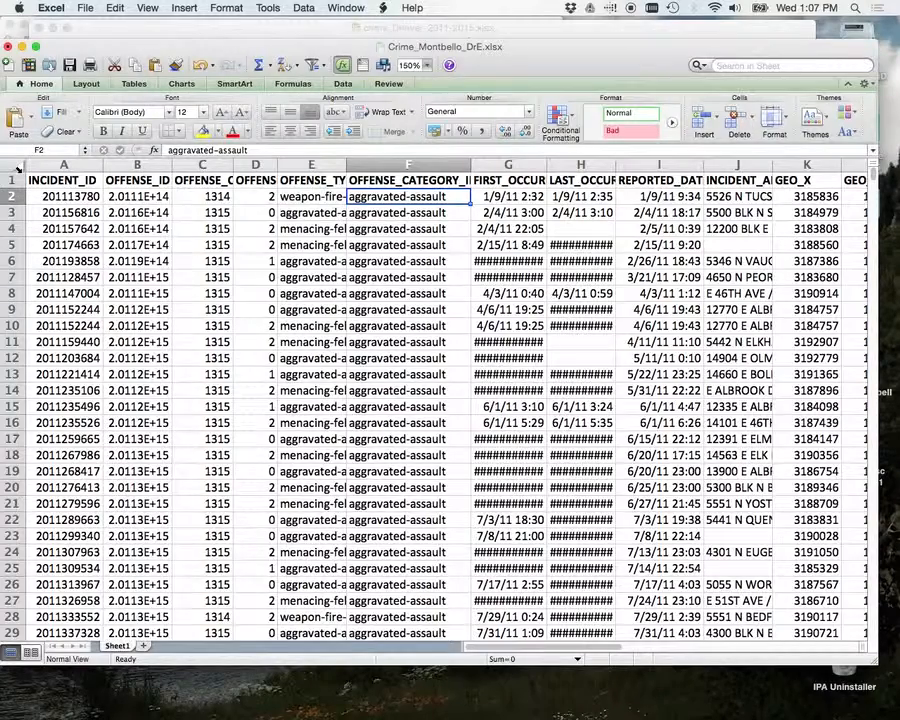
Copy all of Sheet1's data into a new worksheet whose zoom is set to 150%.
left_click(17, 166)
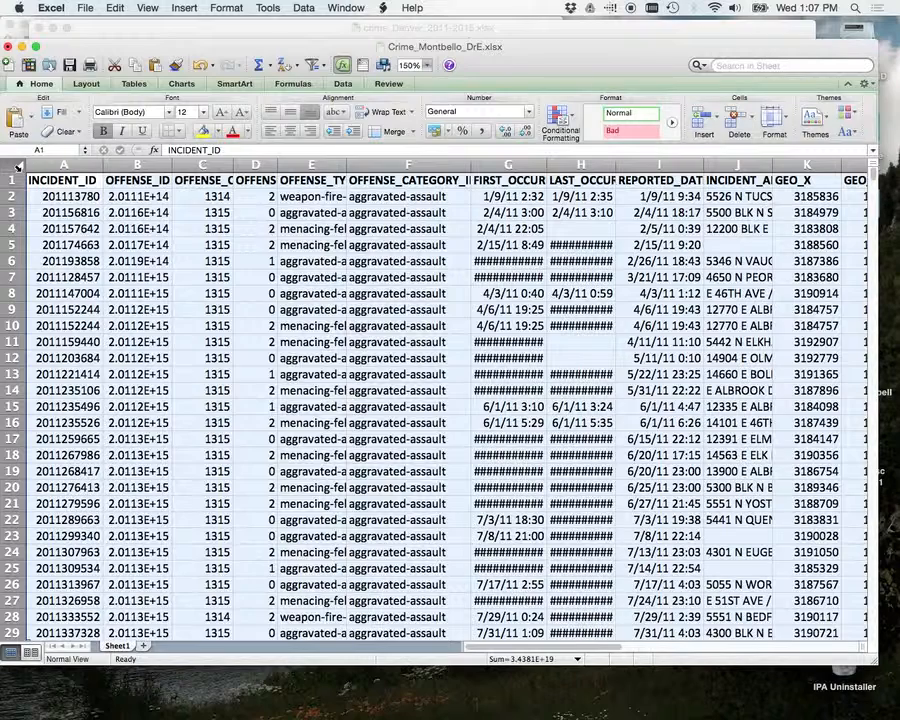
key("super+c")
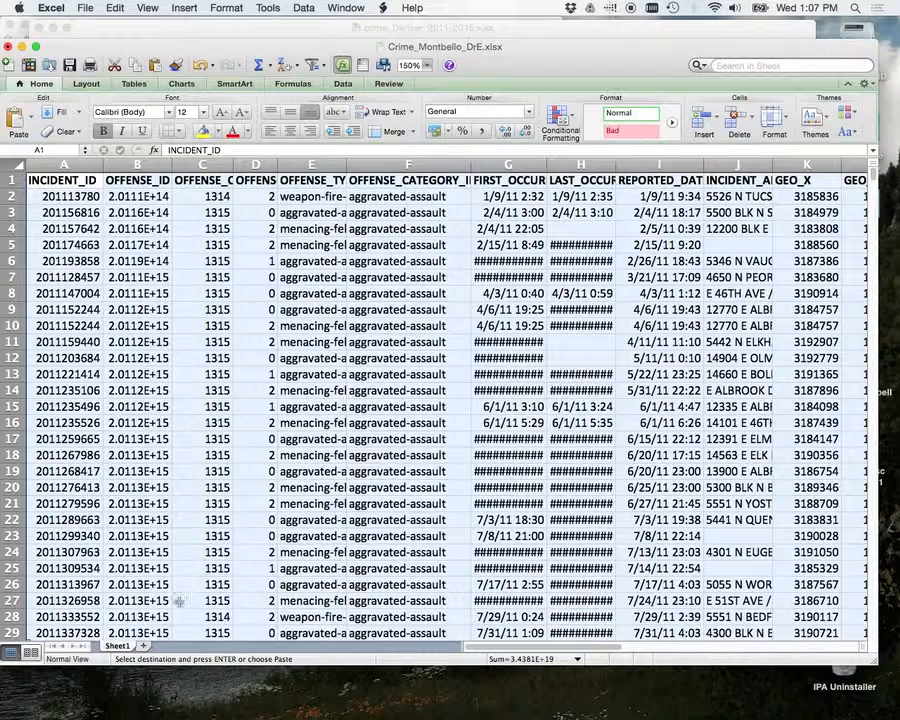
left_click(146, 649)
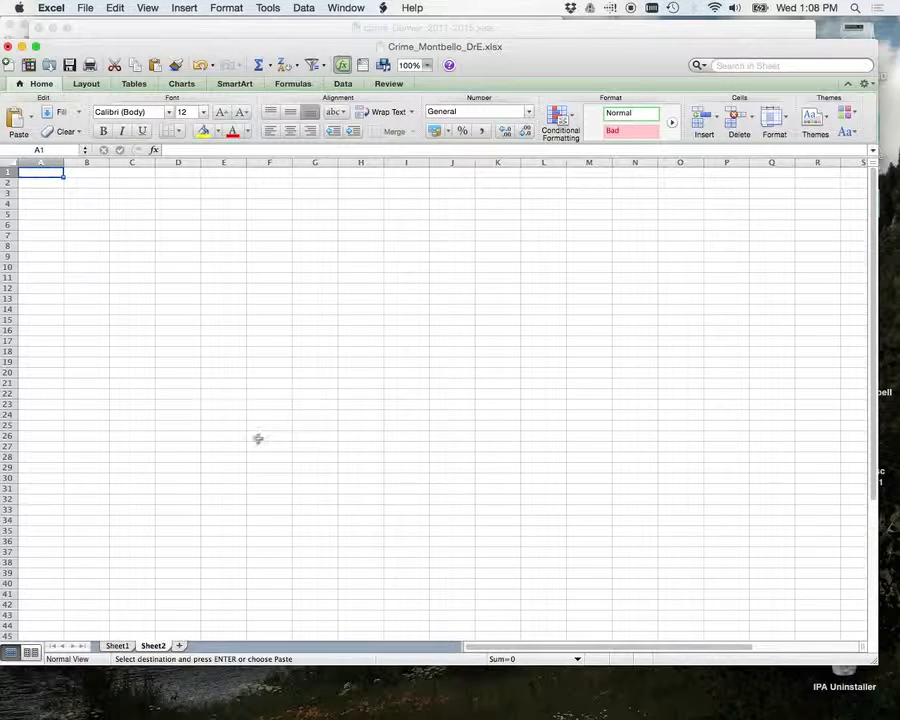
left_click(426, 66)
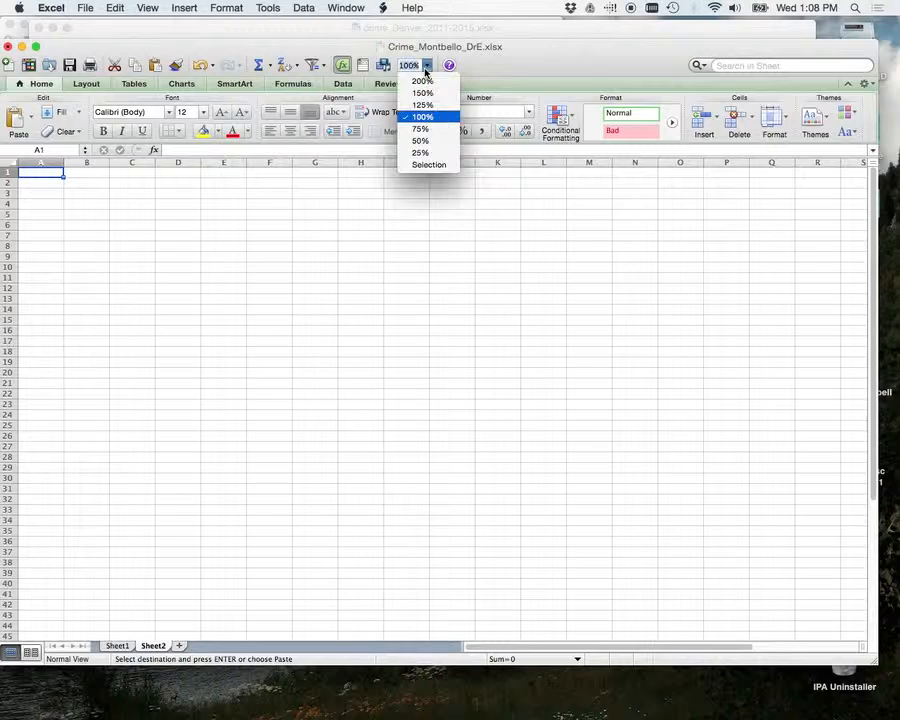
left_click(420, 91)
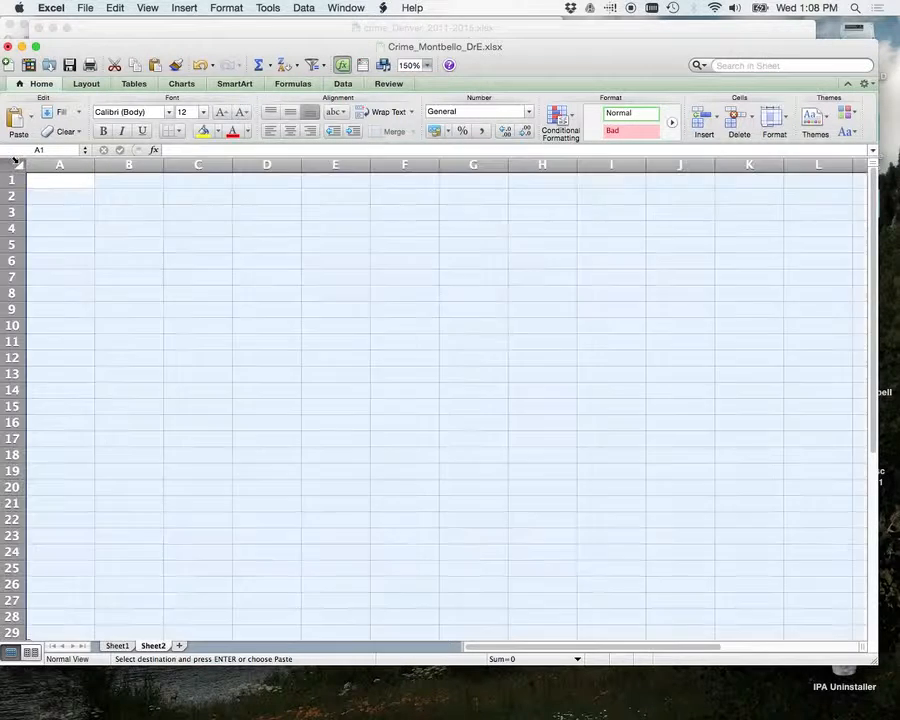
left_click(15, 162)
key("super+v")
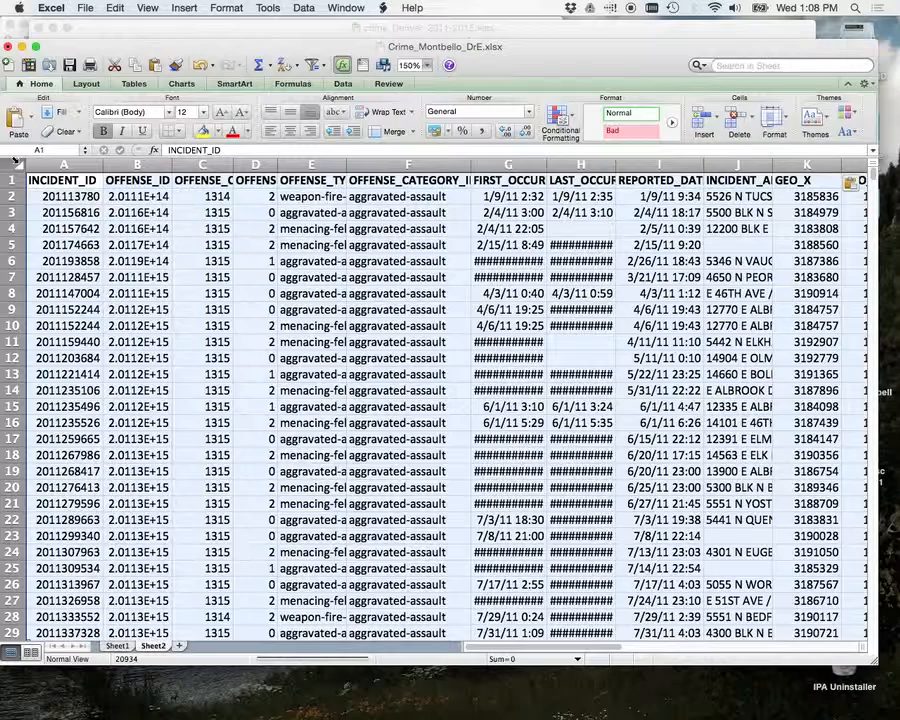
left_click(316, 278)
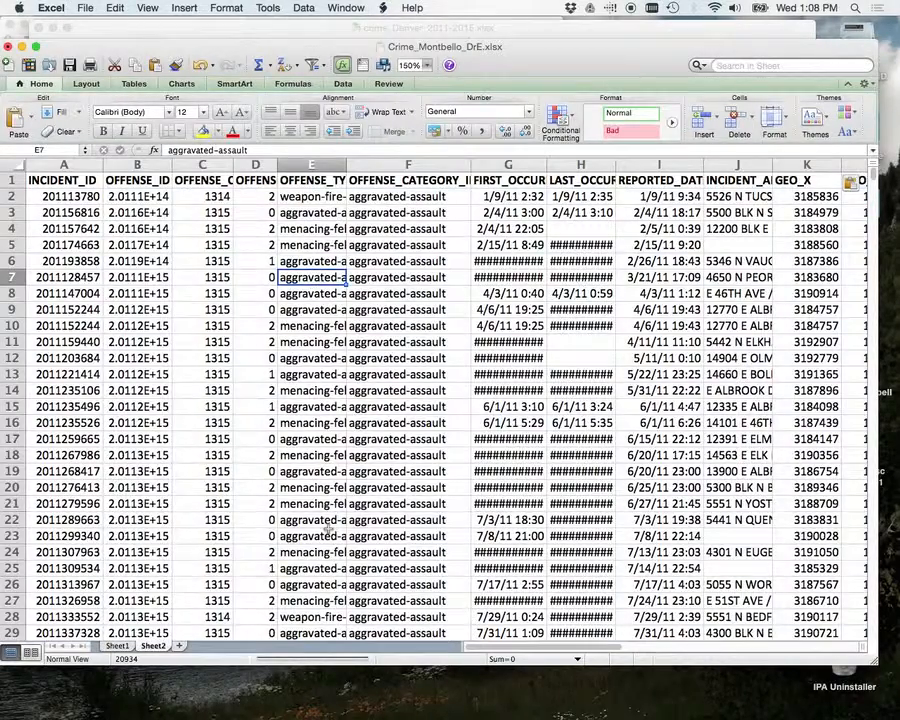
Rename the new worksheet with the copied data as AA.
left_click(163, 648)
right_click(161, 648)
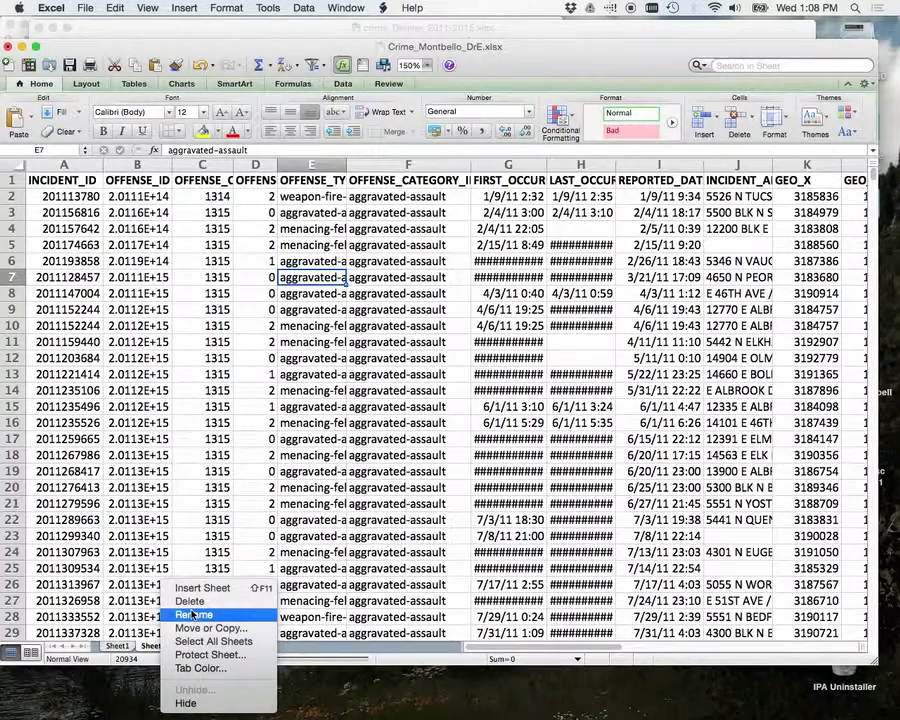
left_click(193, 615)
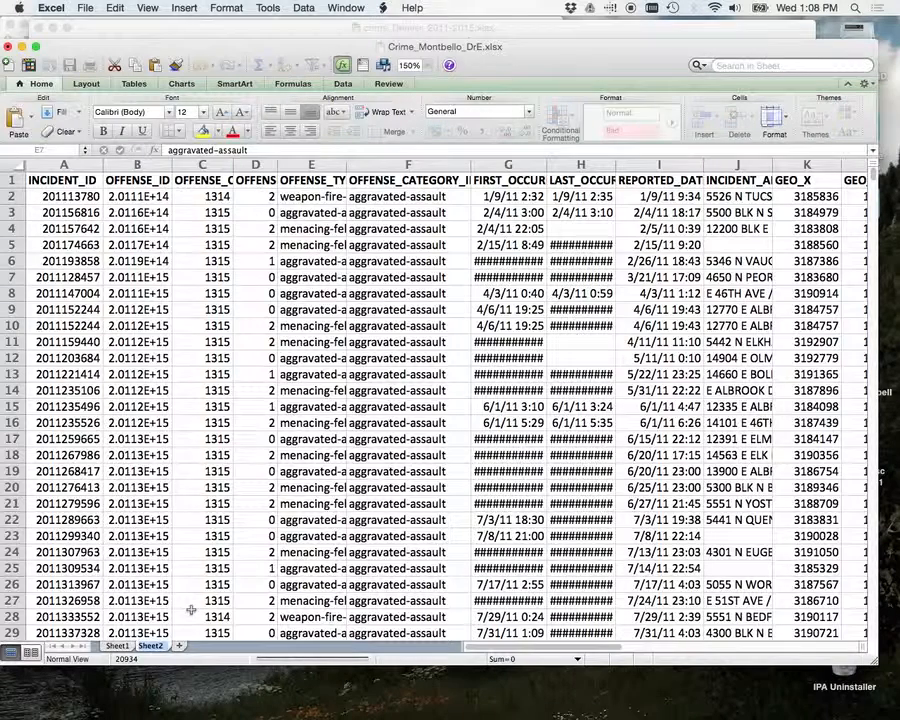
type("AA")
key("Return")
left_click(398, 441)
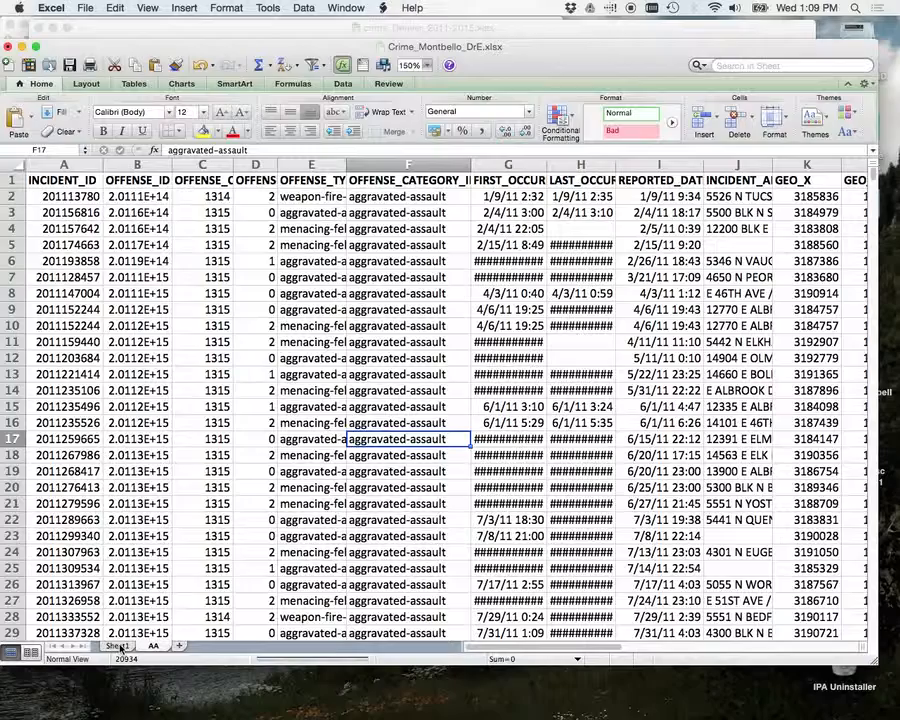
Rename the original worksheet Sheet1 as Main.
key("super+a")
right_click(120, 647)
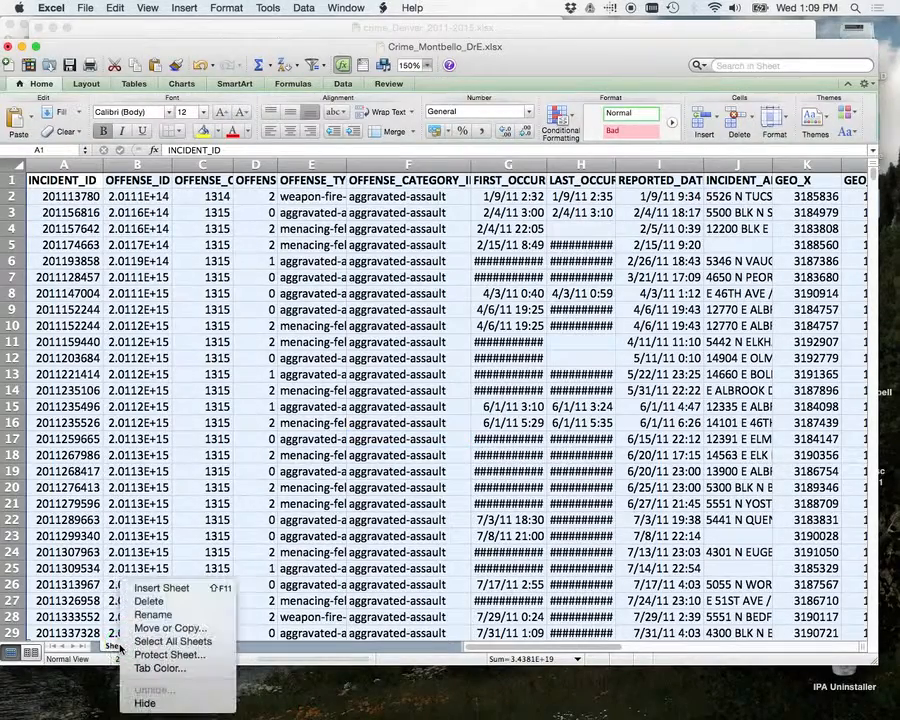
left_click(172, 619)
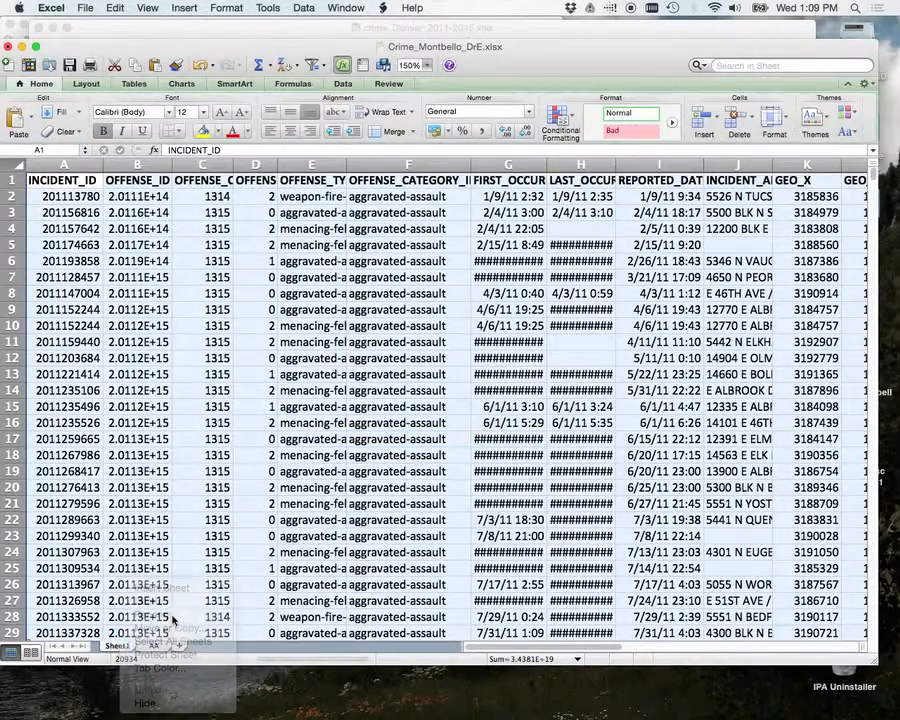
type("Main")
key("Return")
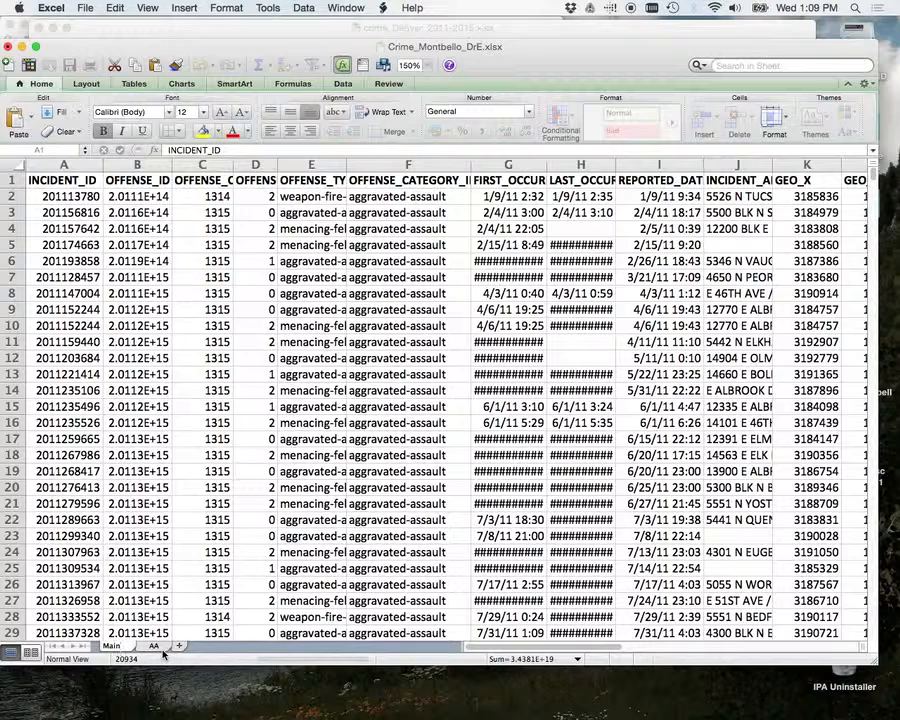
left_click(164, 589)
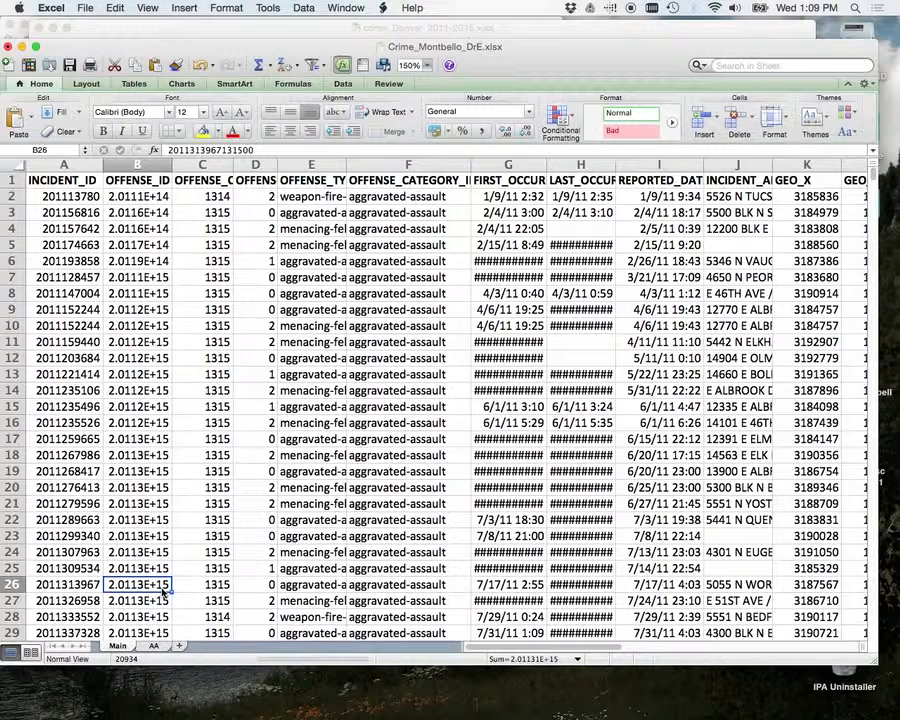
Switch to the AA worksheet and select the entire OFFENSE_CATEGORY_ID column.
left_click(164, 648)
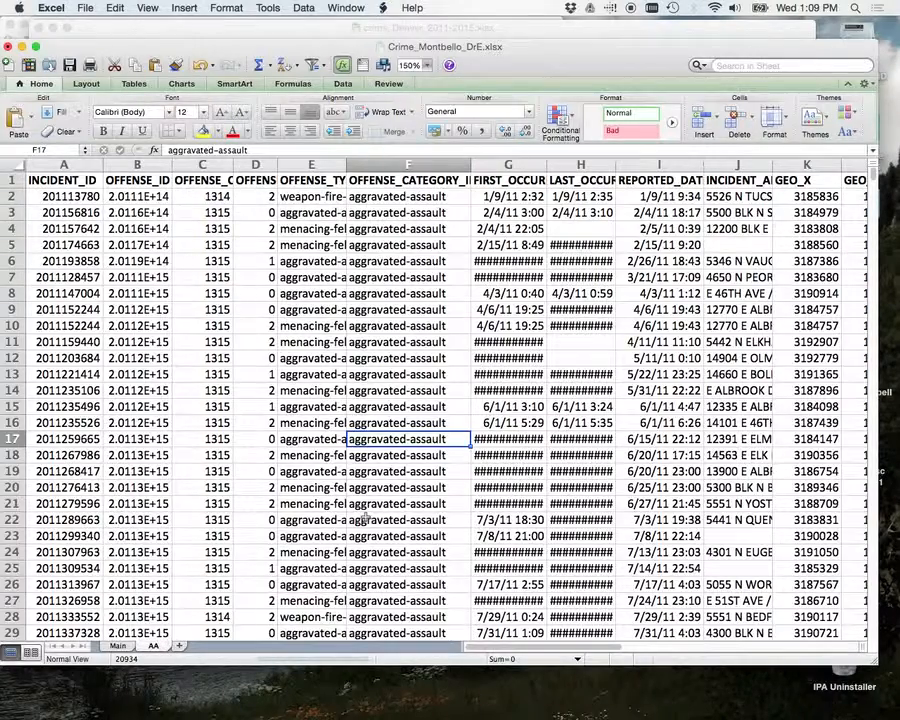
scroll(365, 517, "down", 1)
scroll(365, 517, "up", 1)
scroll(365, 517, "right", 1)
scroll(365, 517, "left", 1)
scroll(491, 422, "down", 1)
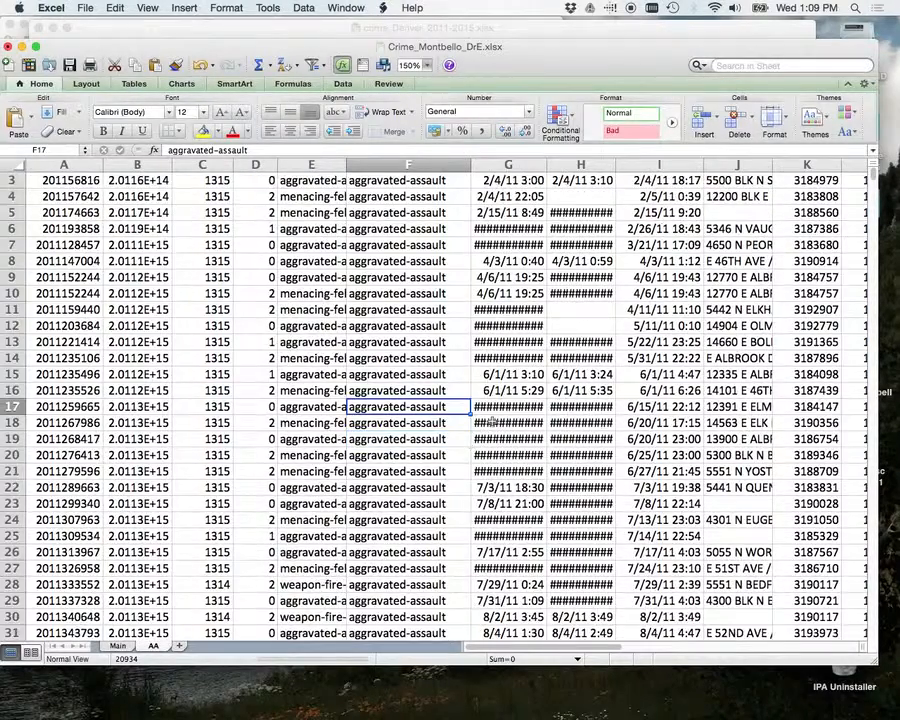
scroll(470, 350, "up", 1)
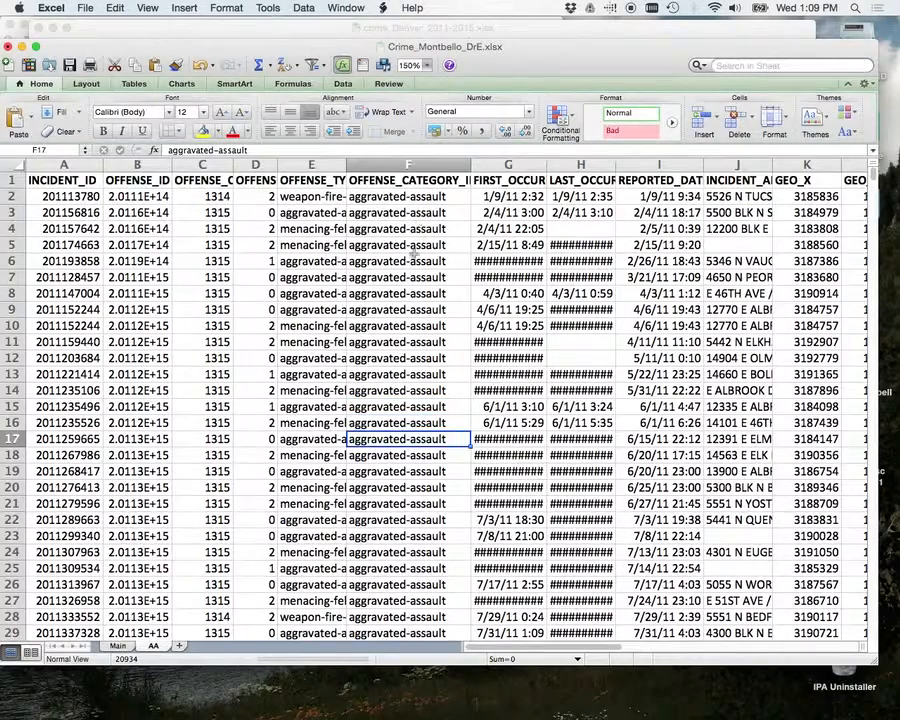
key("super+c")
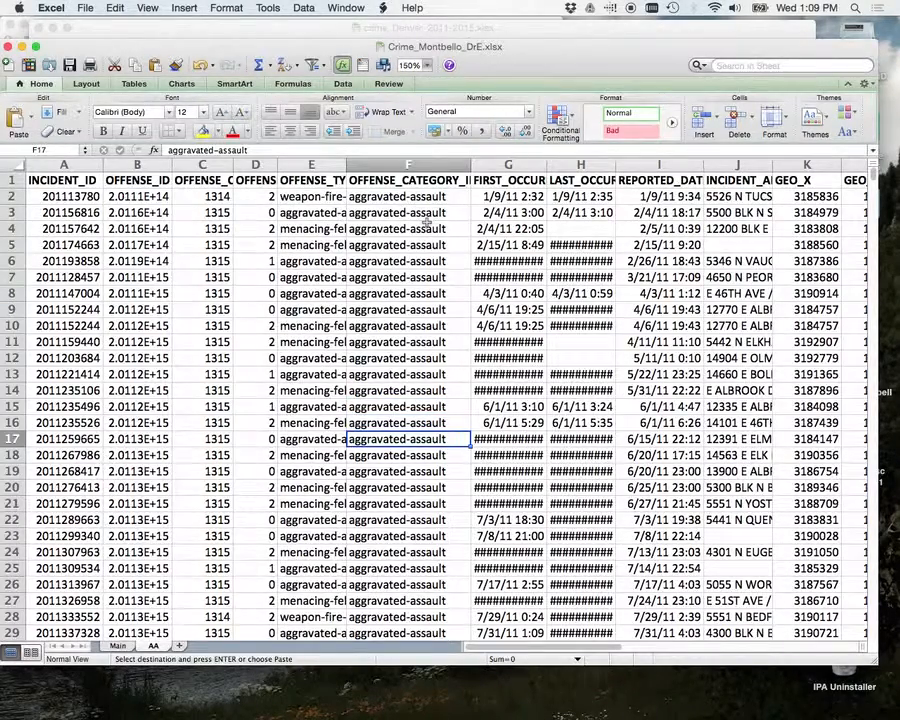
scroll(426, 220, "down", 1)
scroll(426, 215, "up", 1)
left_click(422, 165)
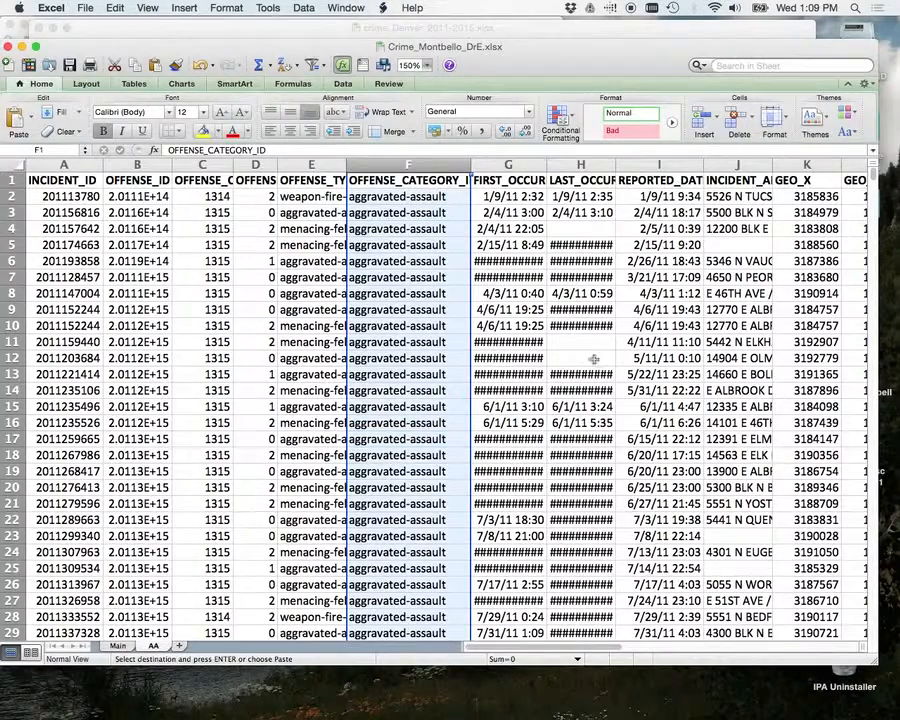
Find the row in the AA worksheet where the aggravated-assault records end and the next offense category begins.
scroll(594, 355, "down", 6)
scroll(593, 350, "down", 15)
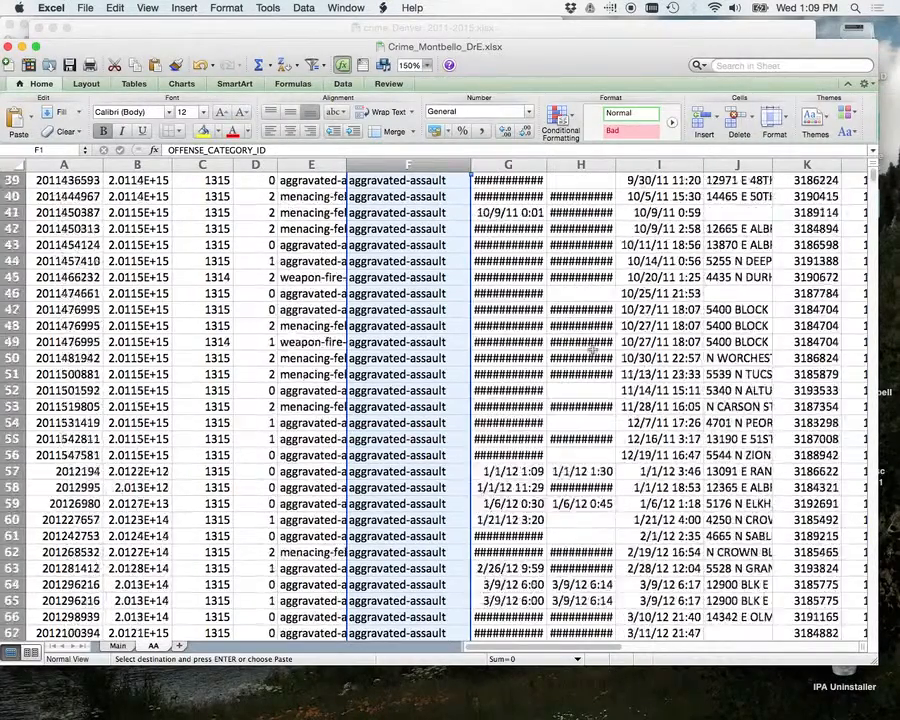
mouse_move(876, 177)
left_mouse_down()
mouse_move(877, 189)
mouse_move(868, 185)
left_mouse_up()
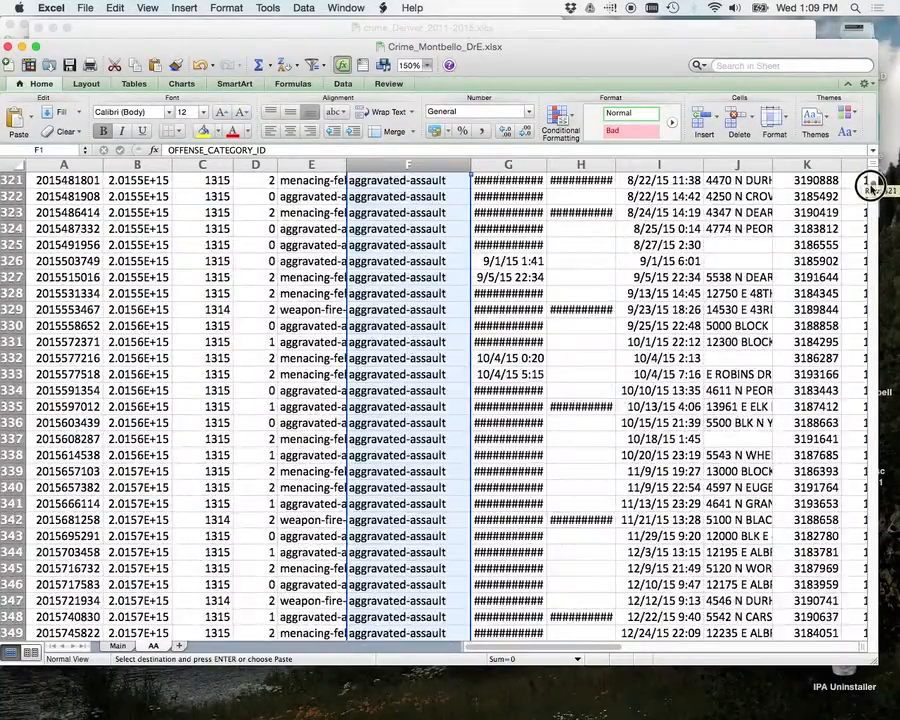
scroll(750, 327, "down", 2)
scroll(750, 327, "down", 10)
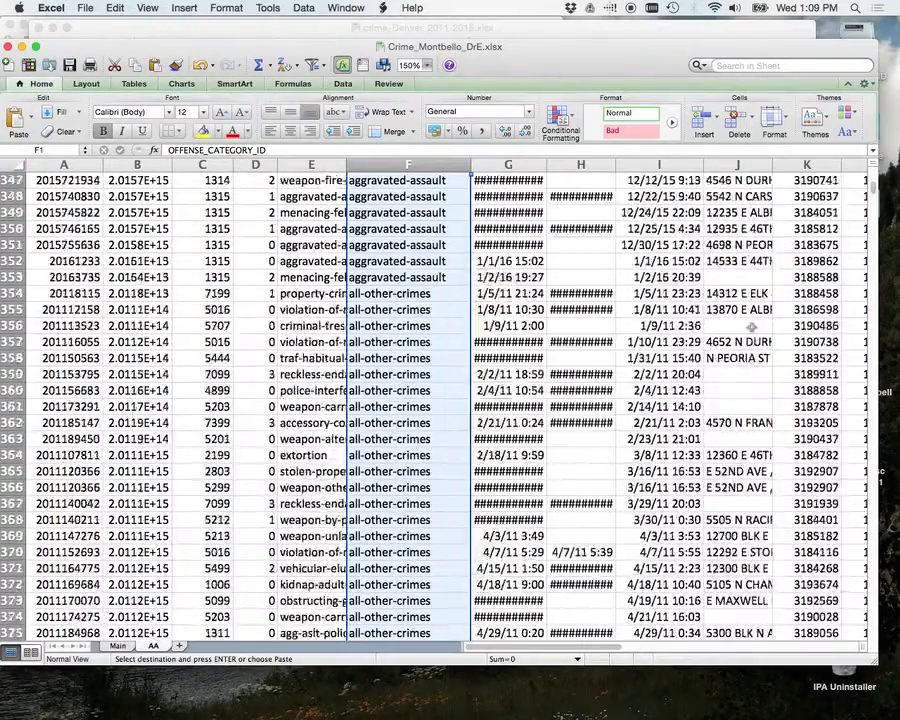
scroll(750, 327, "up", 3)
scroll(750, 328, "up", 6)
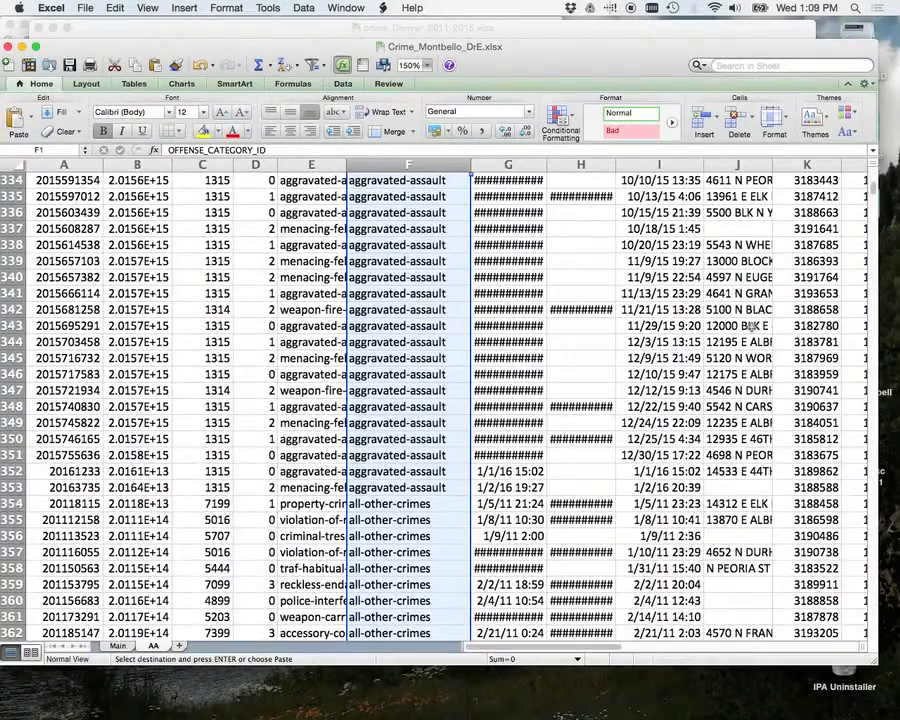
Delete all rows after the aggravated-assault records in the AA worksheet, from row 354 through row 11018.
scroll(578, 331, "down", 1)
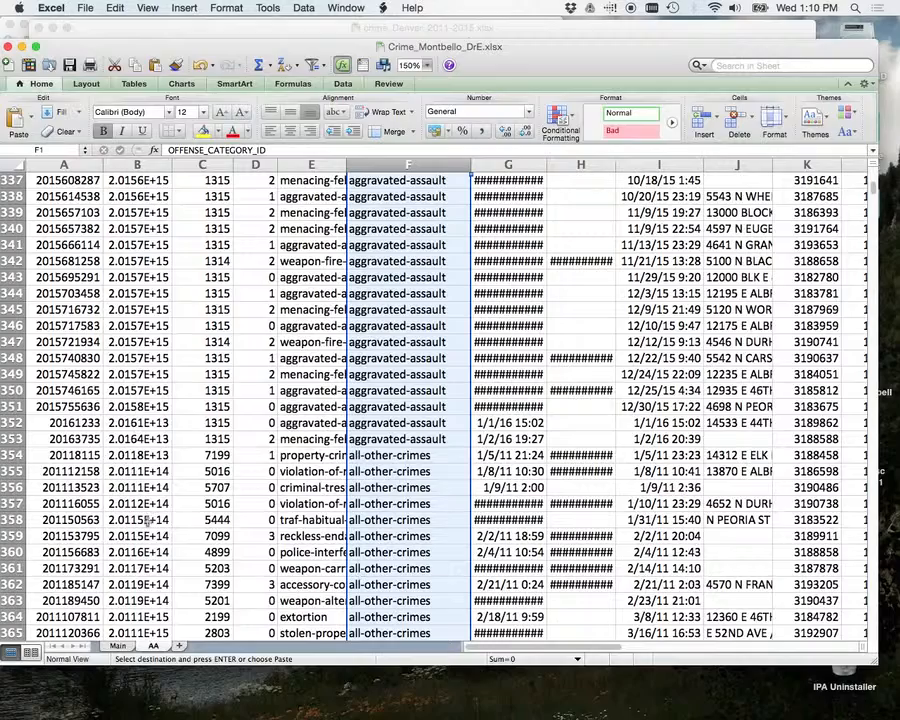
left_click(14, 455)
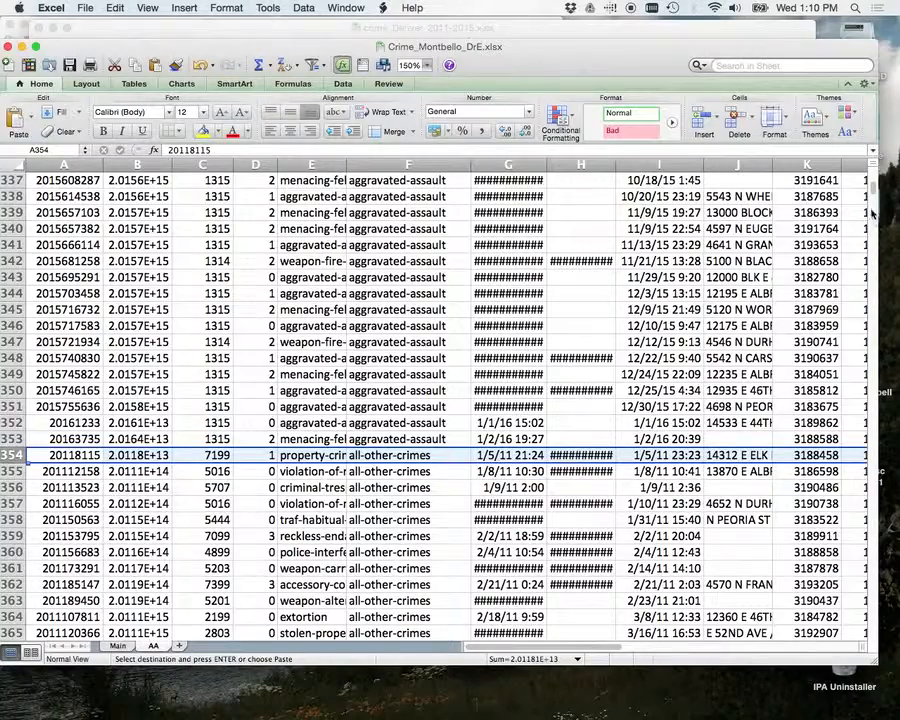
scroll(872, 198, "down", 6)
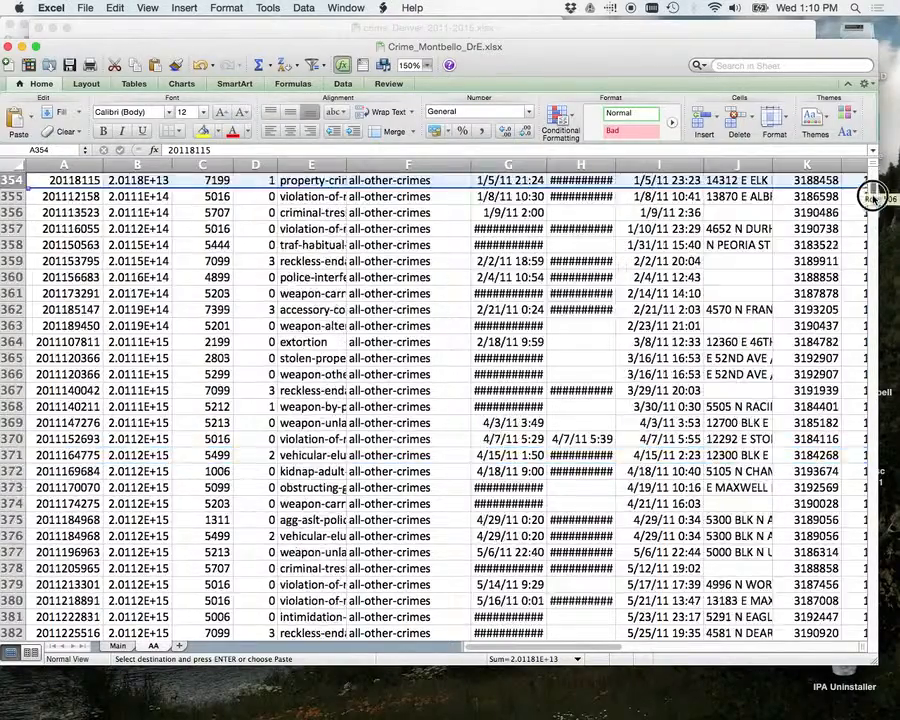
left_click_drag(872, 198, 888, 636)
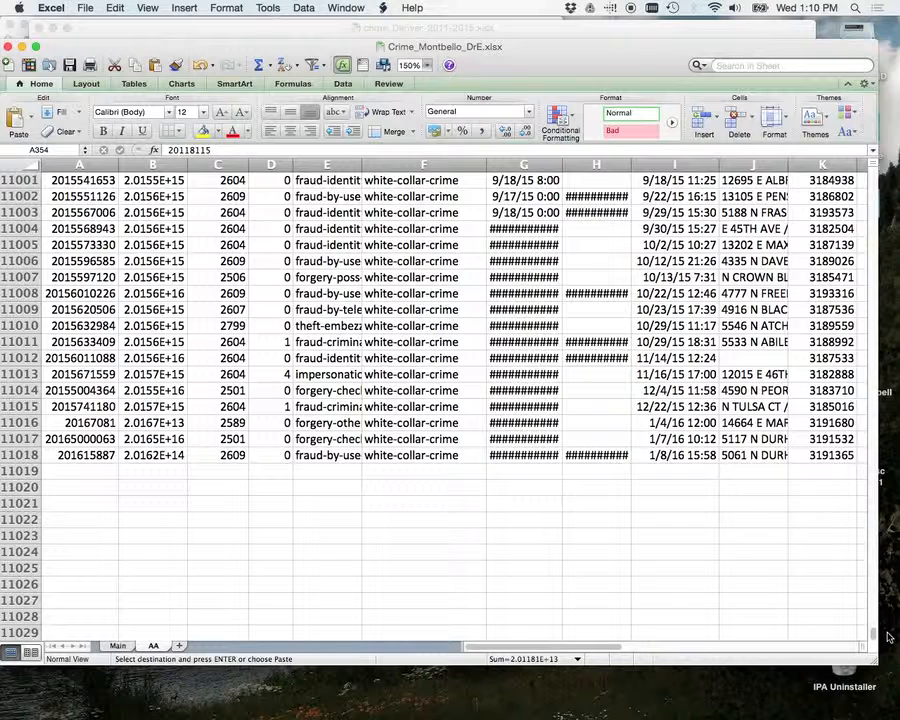
left_click(23, 455, "shift")
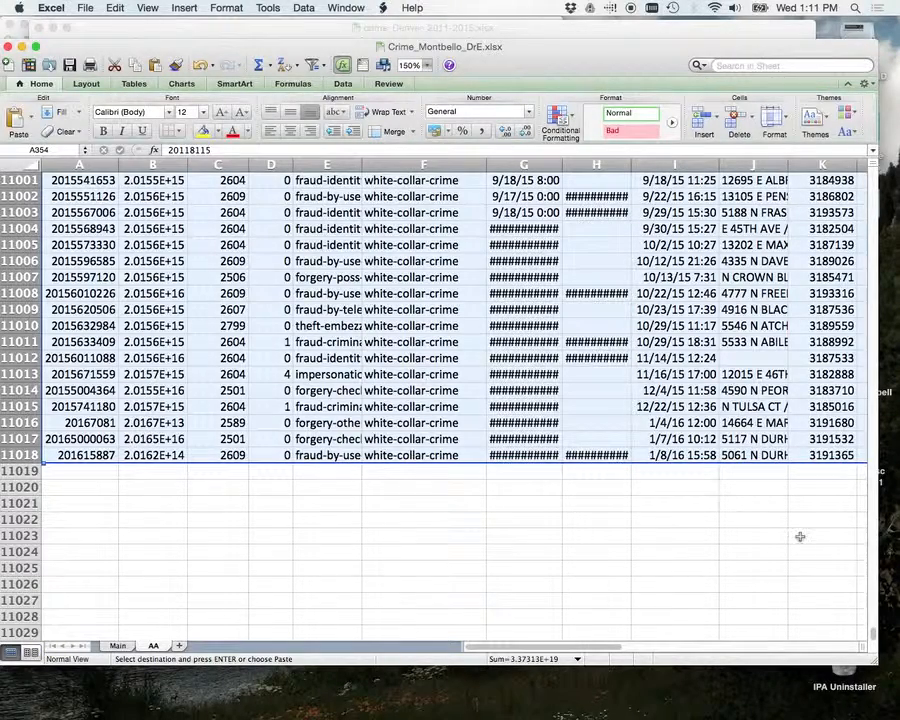
left_click_drag(872, 632, 853, 189)
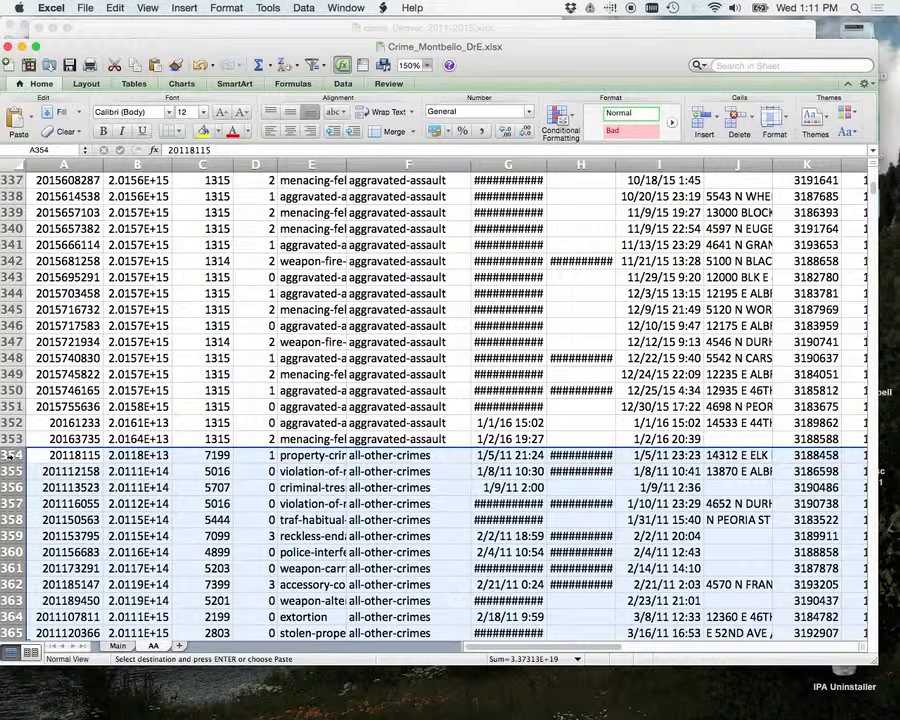
right_click(8, 455)
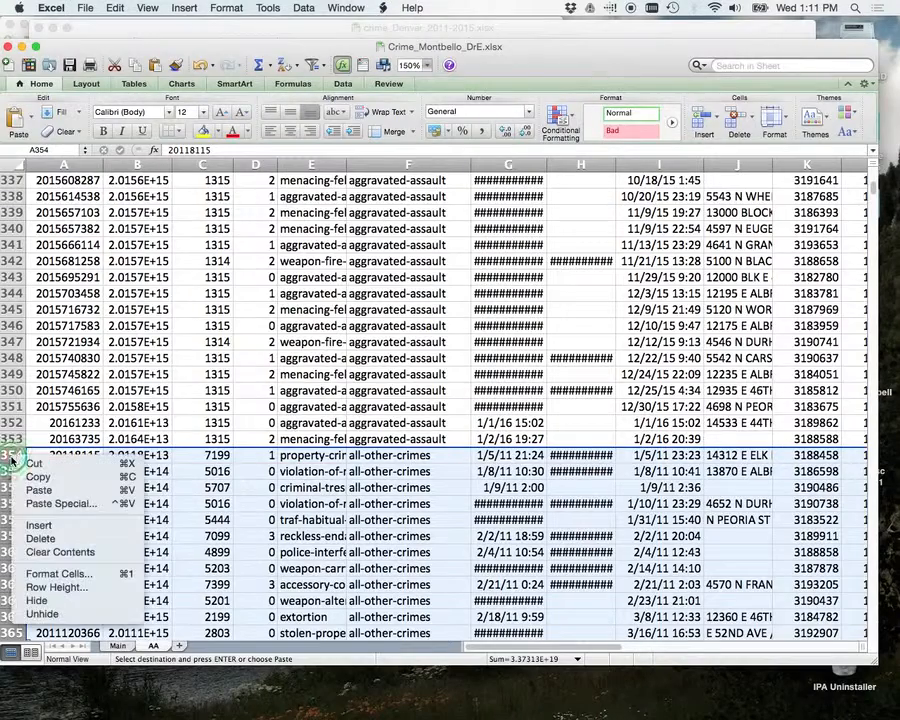
left_click(77, 540)
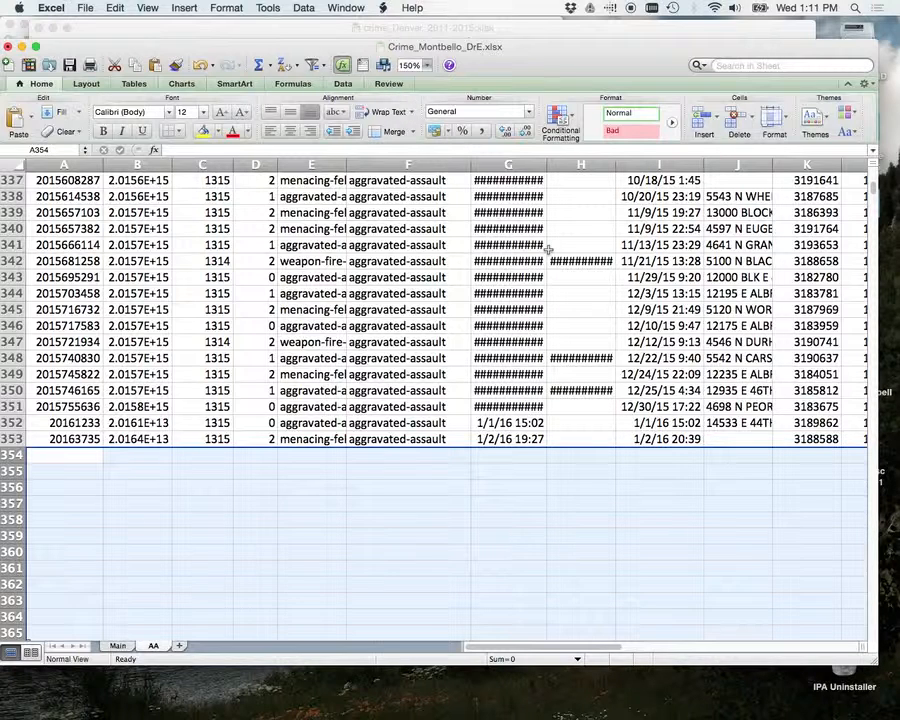
Widen column G to fit its dates and sort the AA records by reported date in ascending order.
left_click_drag(549, 168, 563, 168)
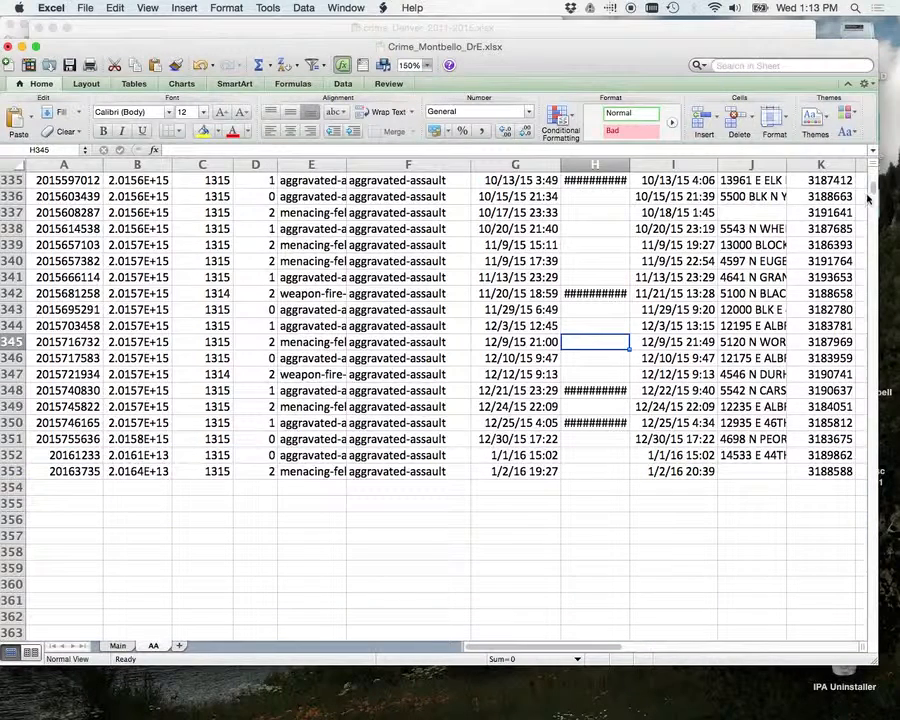
left_click_drag(873, 189, 871, 165)
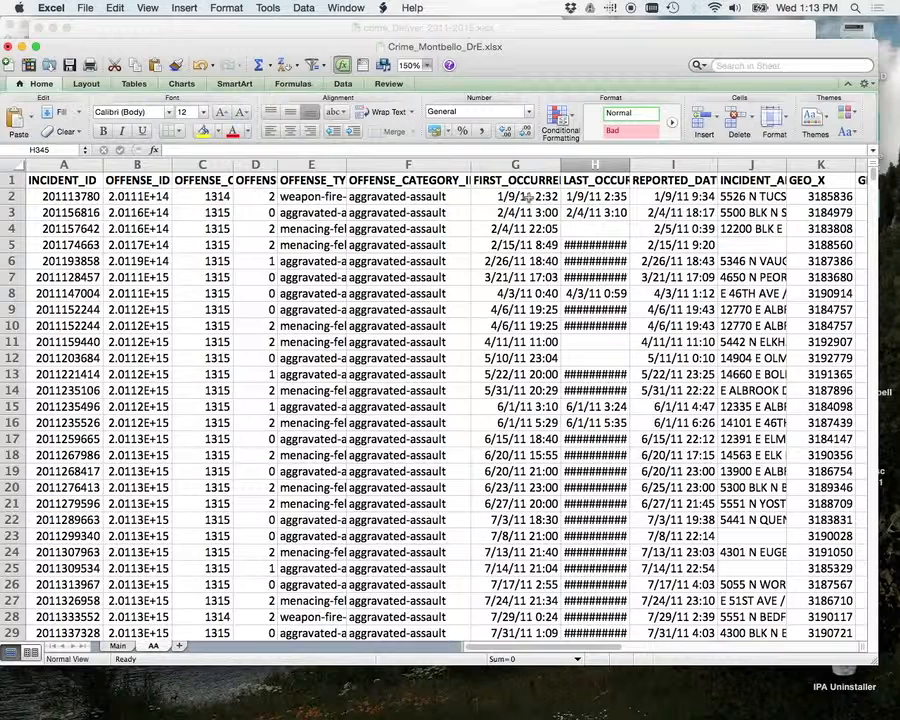
left_click(689, 196)
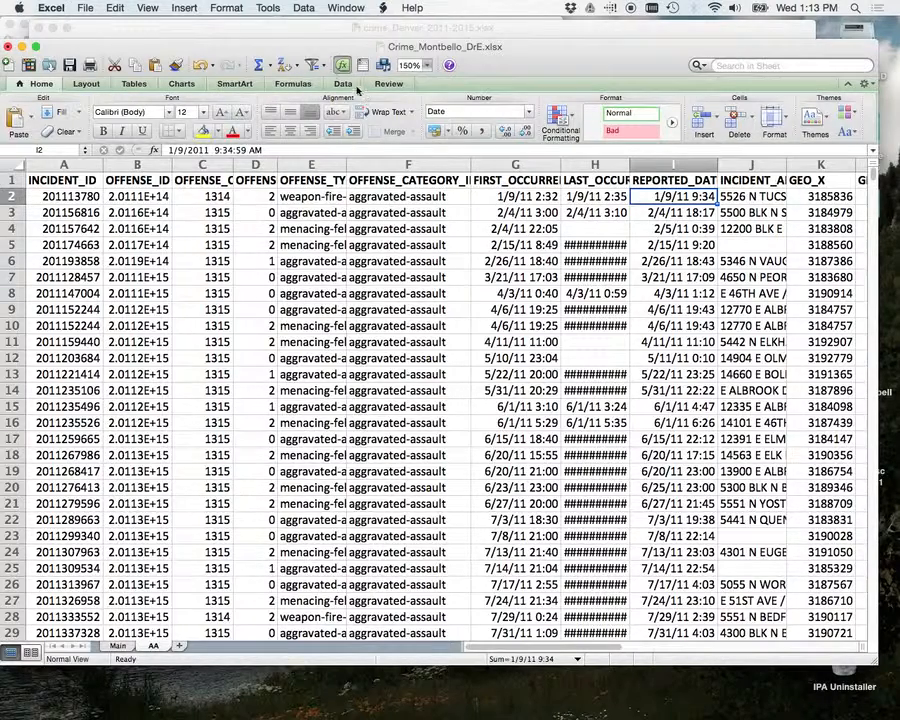
left_click(299, 67)
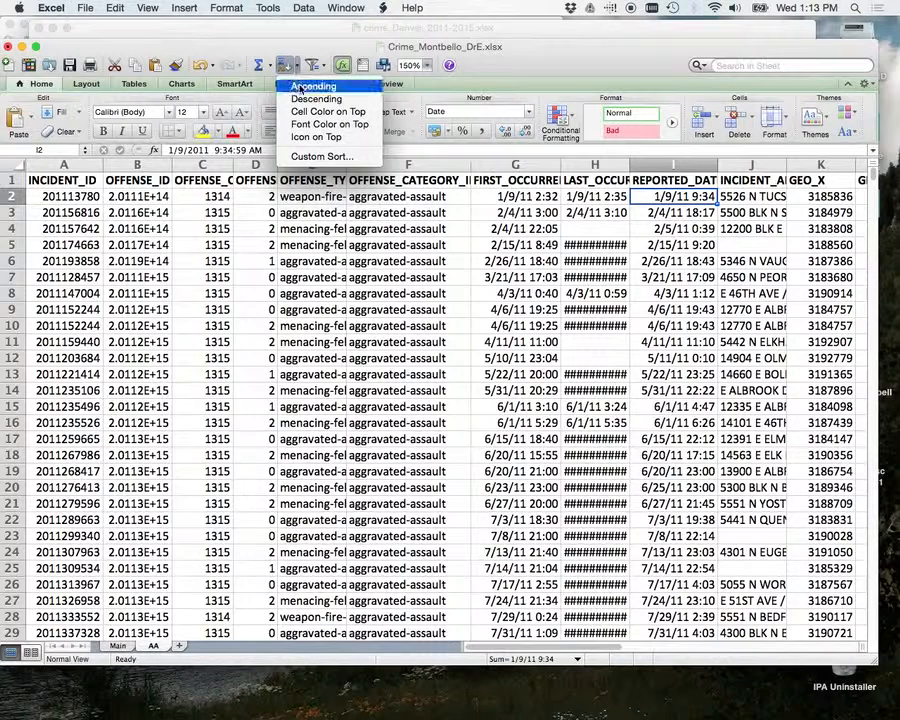
left_click(300, 87)
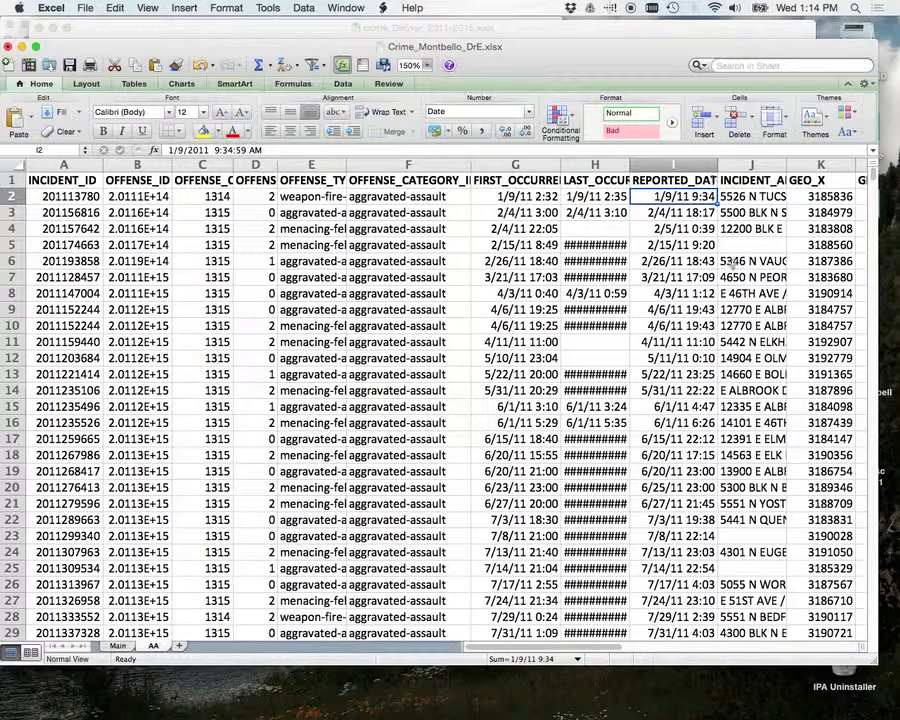
Look through the reported dates of the sorted records to see where the months and years change.
scroll(697, 229, "down", 1)
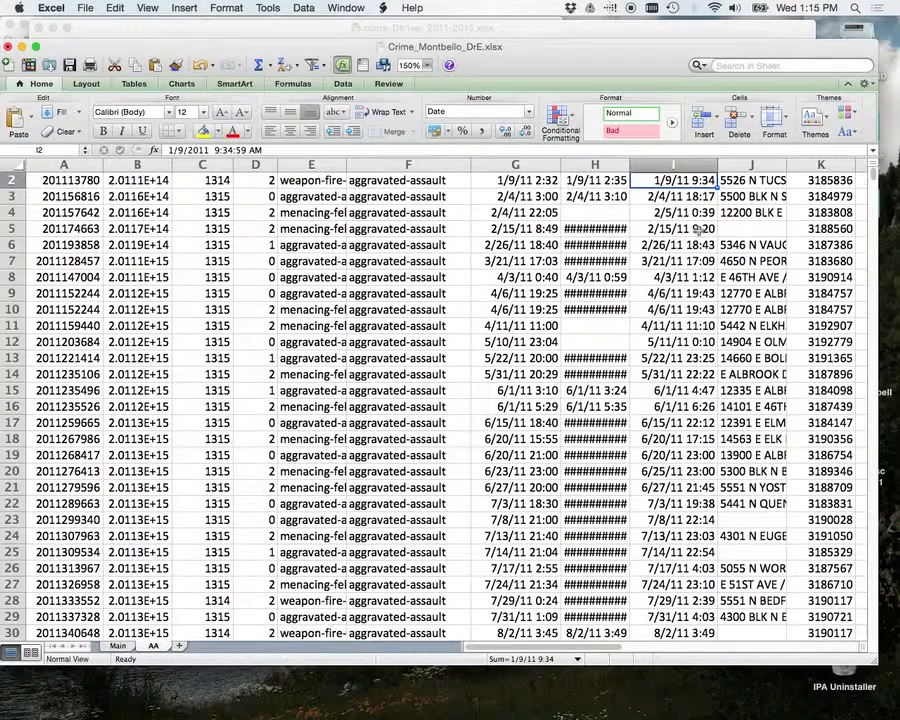
scroll(697, 230, "up", 1)
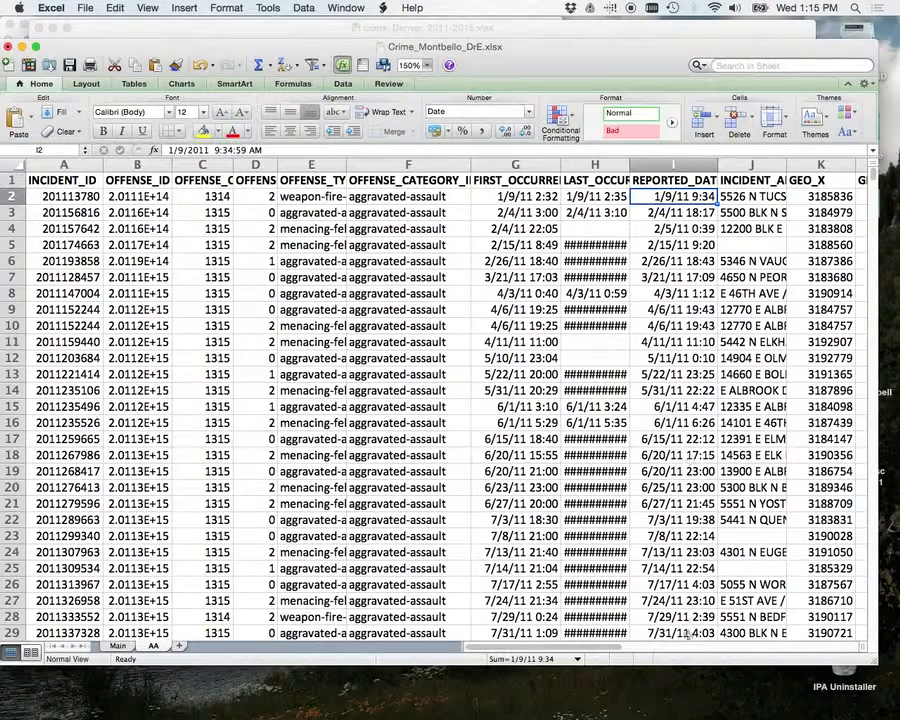
scroll(688, 628, "down", 3)
scroll(688, 630, "down", 15)
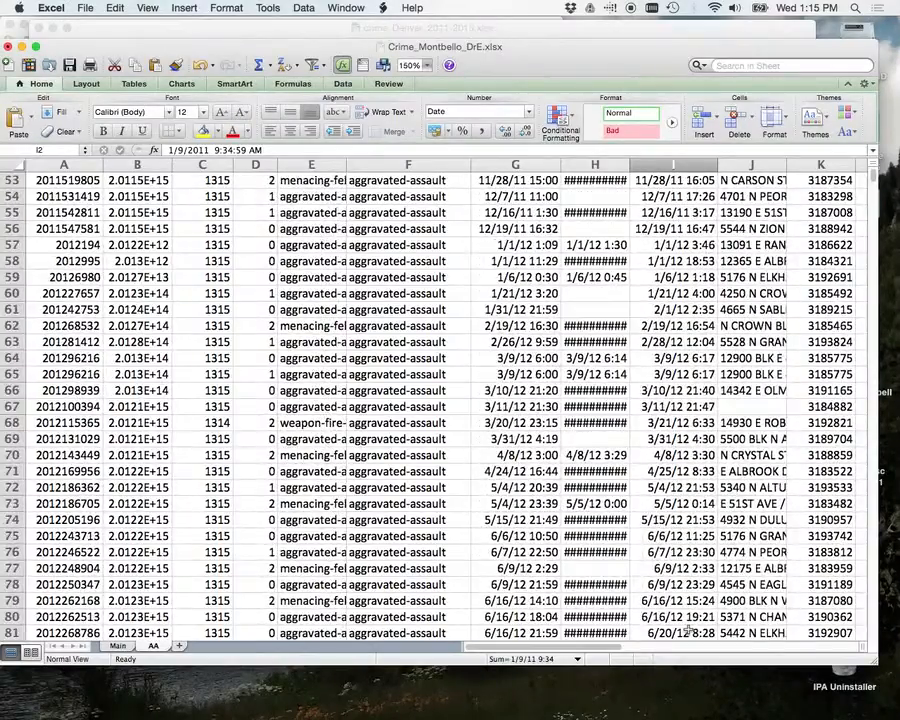
scroll(688, 630, "up", 2)
scroll(692, 246, "down", 10)
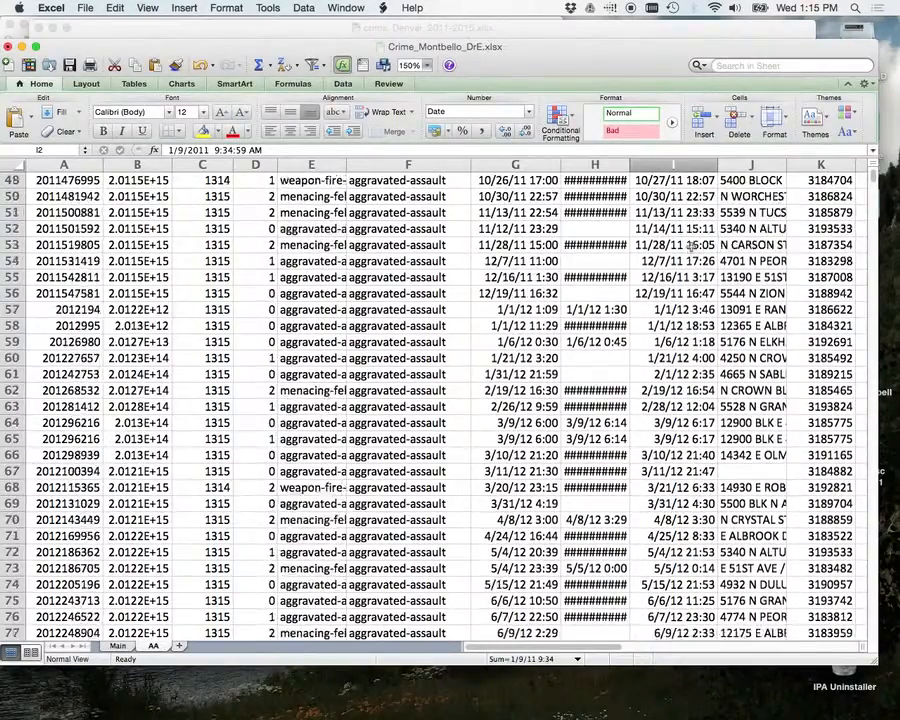
scroll(692, 246, "down", 16)
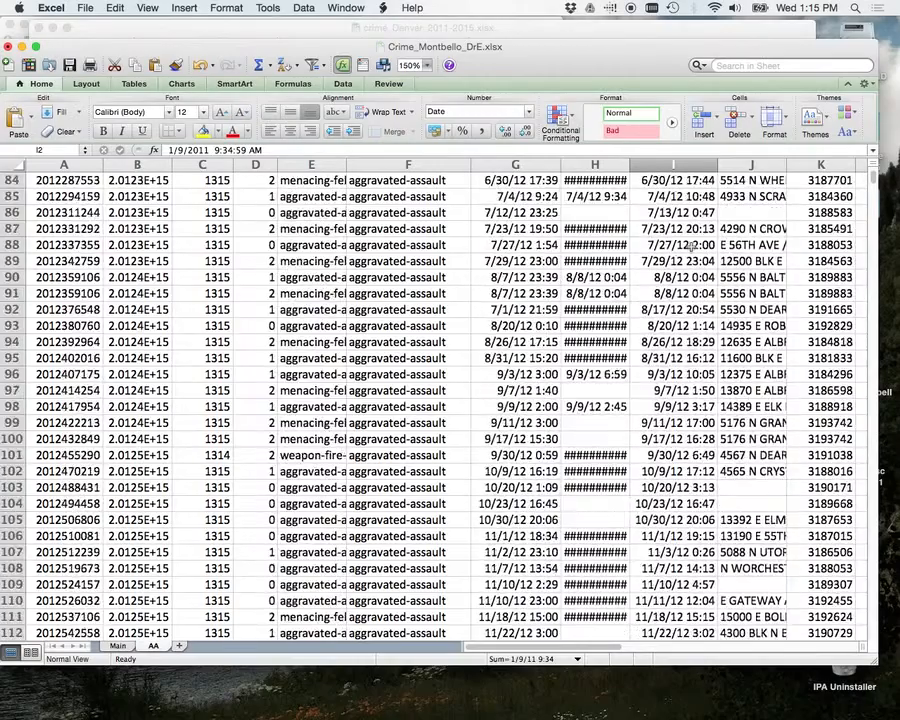
scroll(692, 246, "down", 5)
scroll(692, 246, "up", 20)
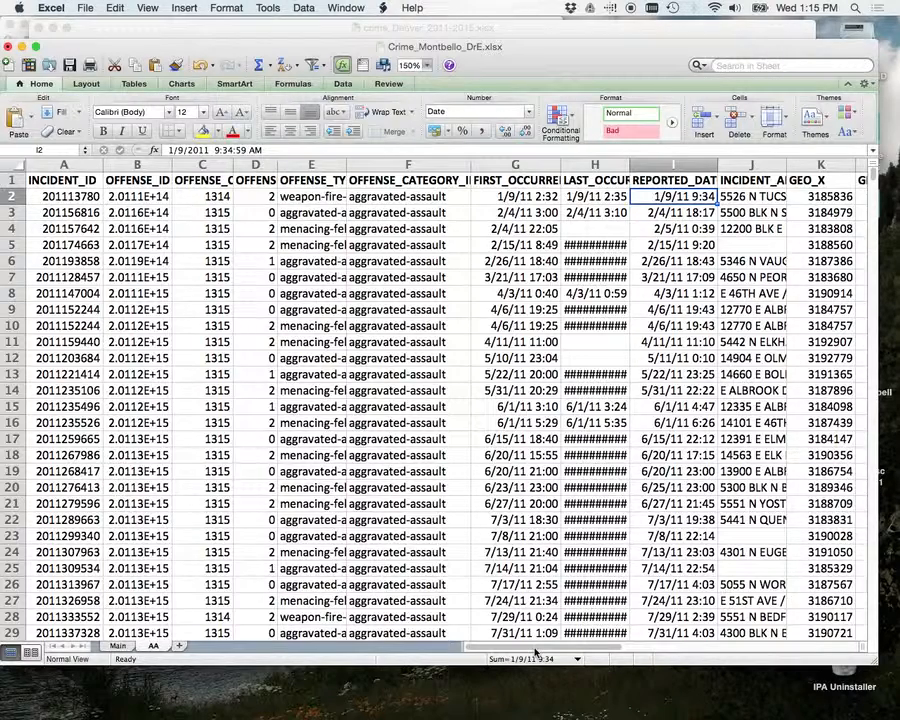
Hide columns A through D, from INCIDENT_ID to the narrow column just before the offense type.
mouse_move(535, 651)
left_mouse_down()
mouse_move(598, 647)
mouse_move(532, 642)
left_mouse_up()
left_click_drag(66, 166, 271, 159)
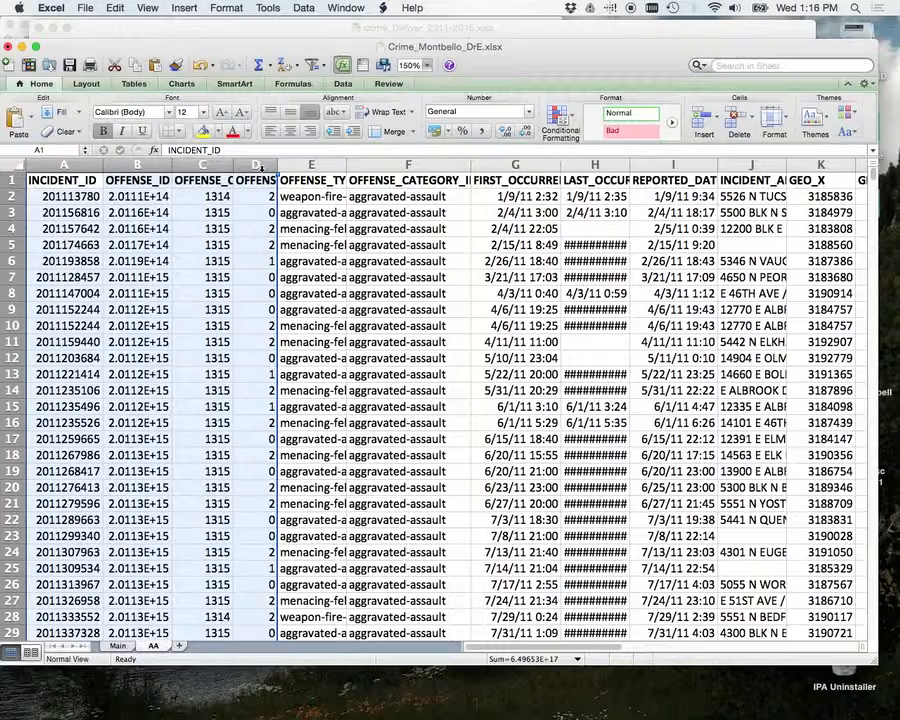
right_click(263, 176)
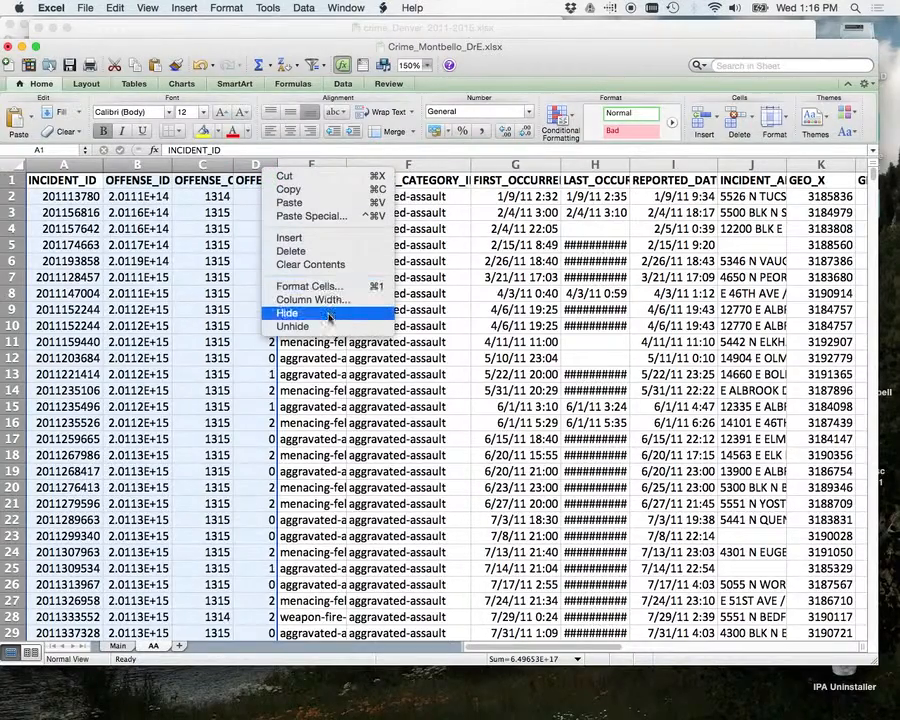
left_click(287, 312)
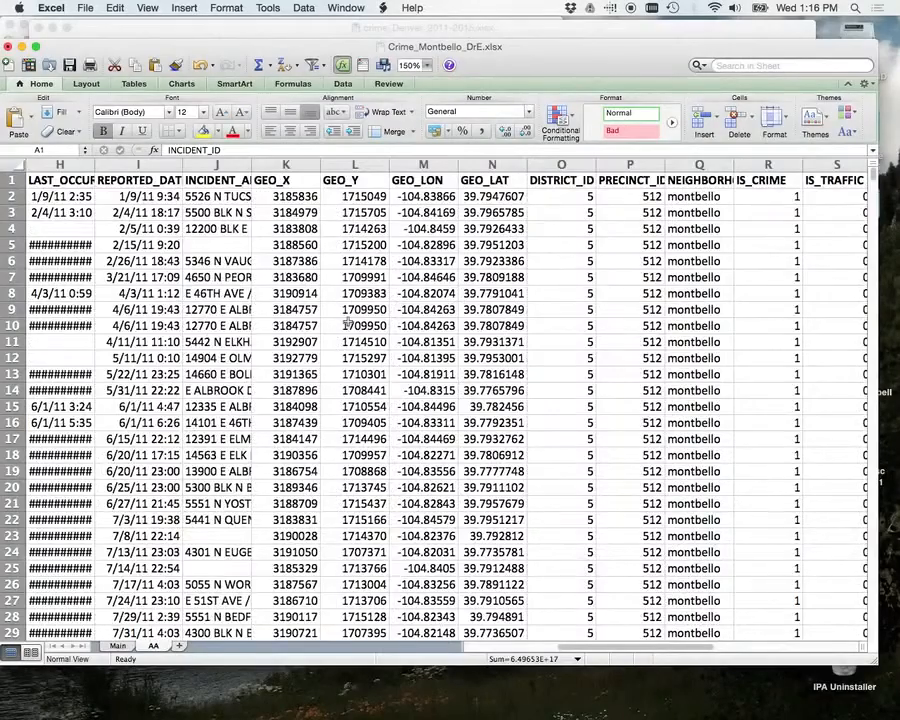
Hide columns J through P, from INCIDENT_ADDRESS to PRECINCT_ID, in the AA worksheet.
scroll(347, 323, "left", 3)
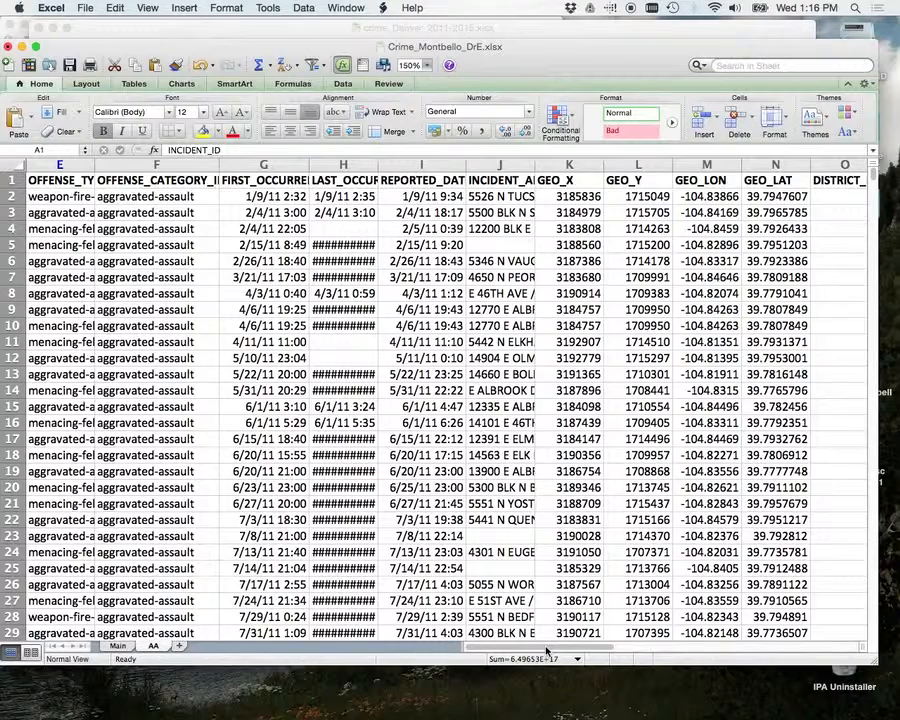
left_click_drag(546, 650, 649, 645)
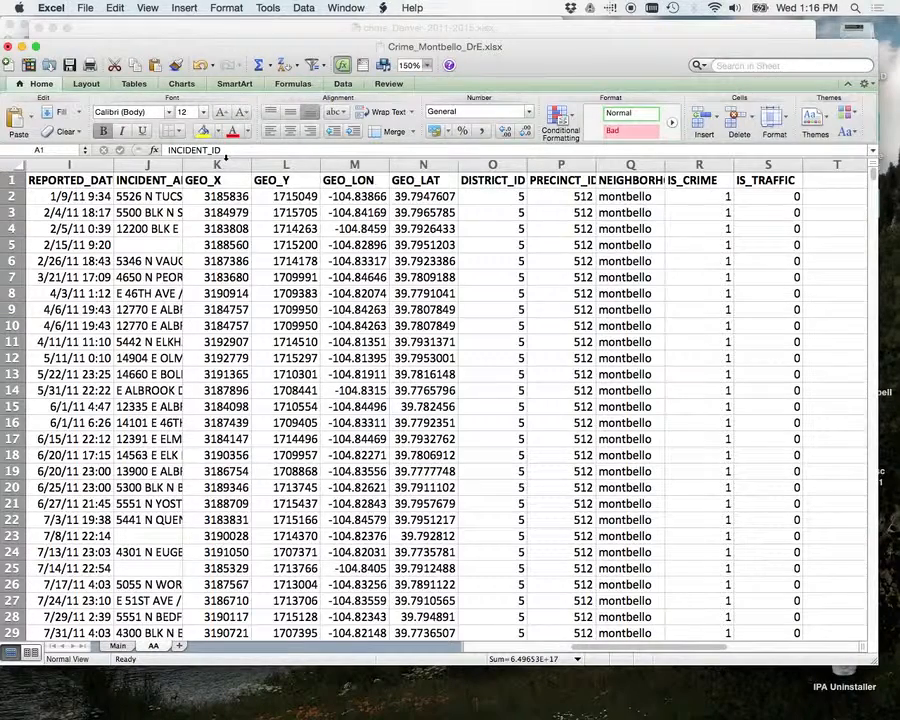
left_click(165, 163)
left_click_drag(165, 163, 577, 176)
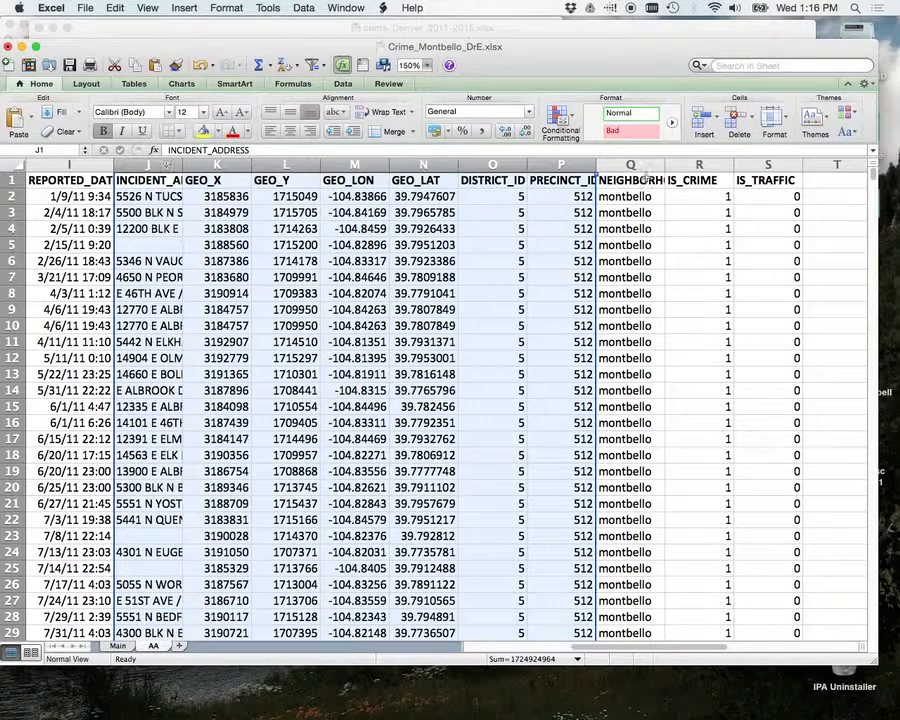
right_click(568, 163)
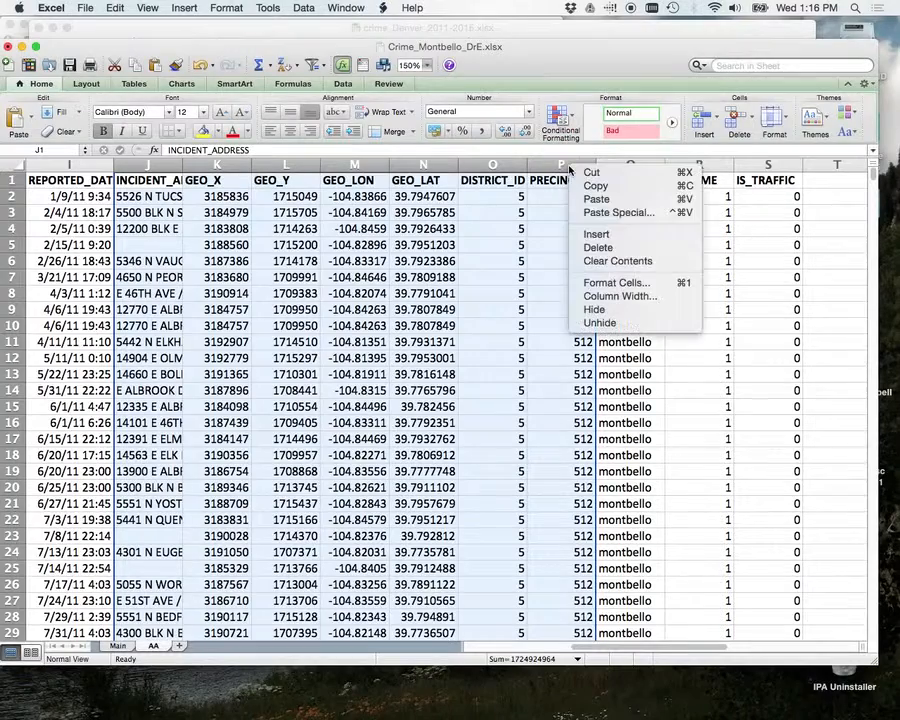
left_click(590, 311)
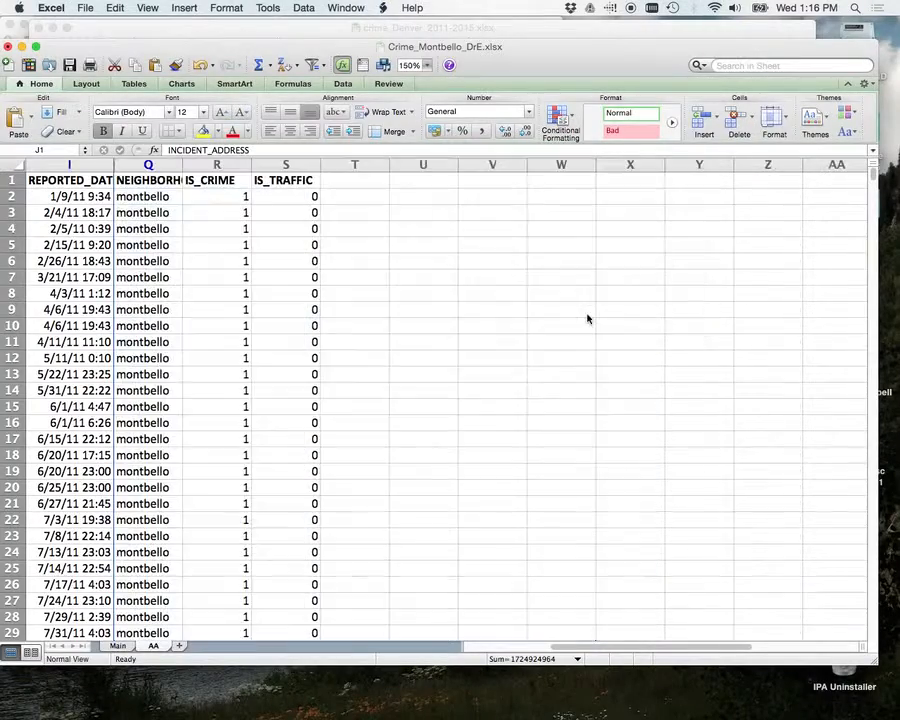
Insert a blank row between the January and February 2011 records and another between the February and March 2011 records.
scroll(588, 318, "left", 4)
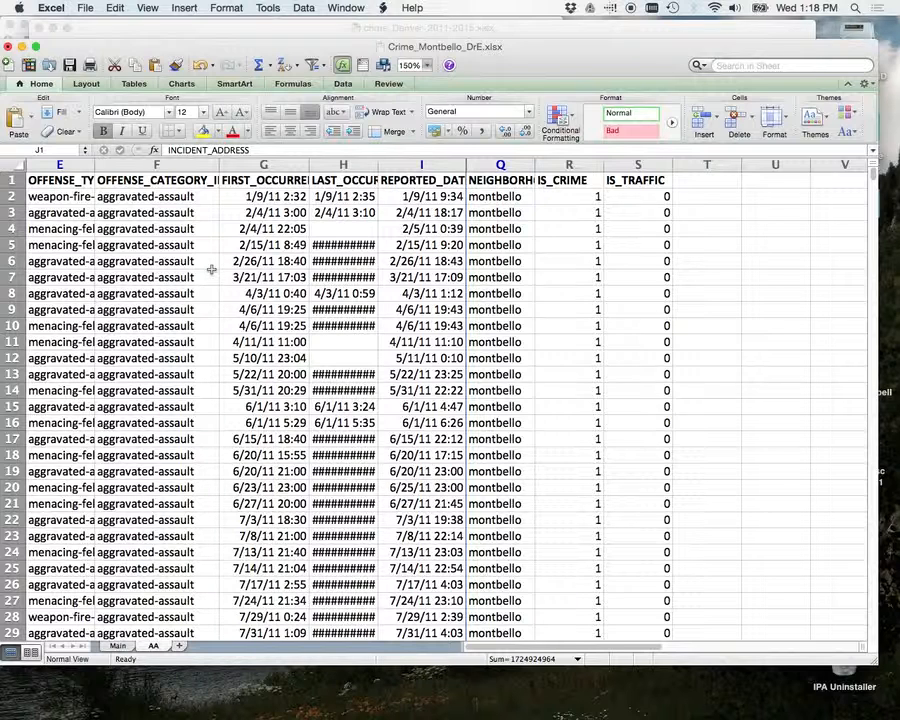
left_click(11, 212)
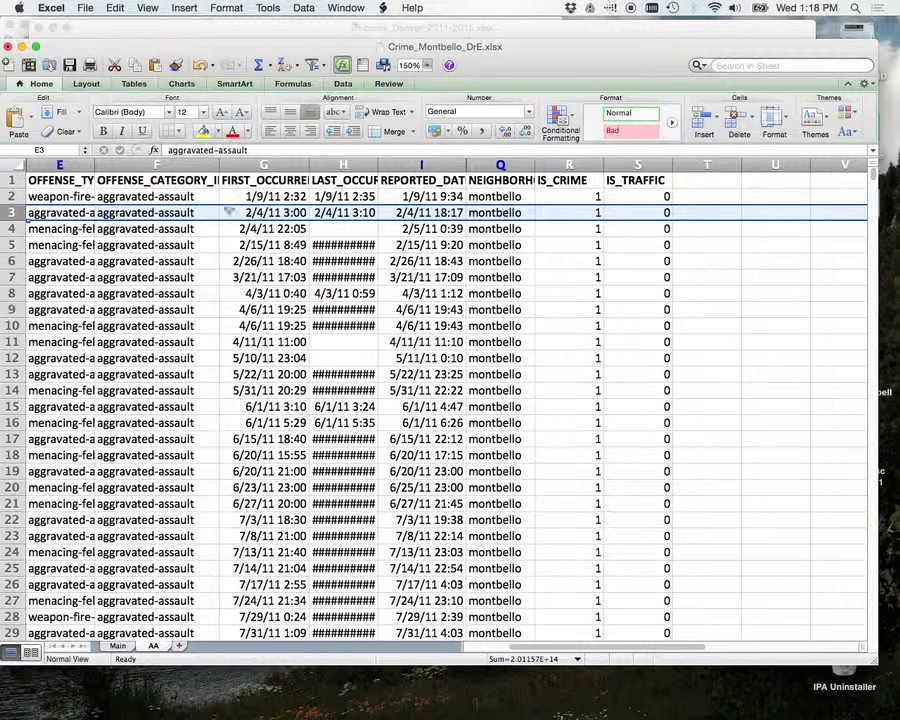
right_click(11, 212)
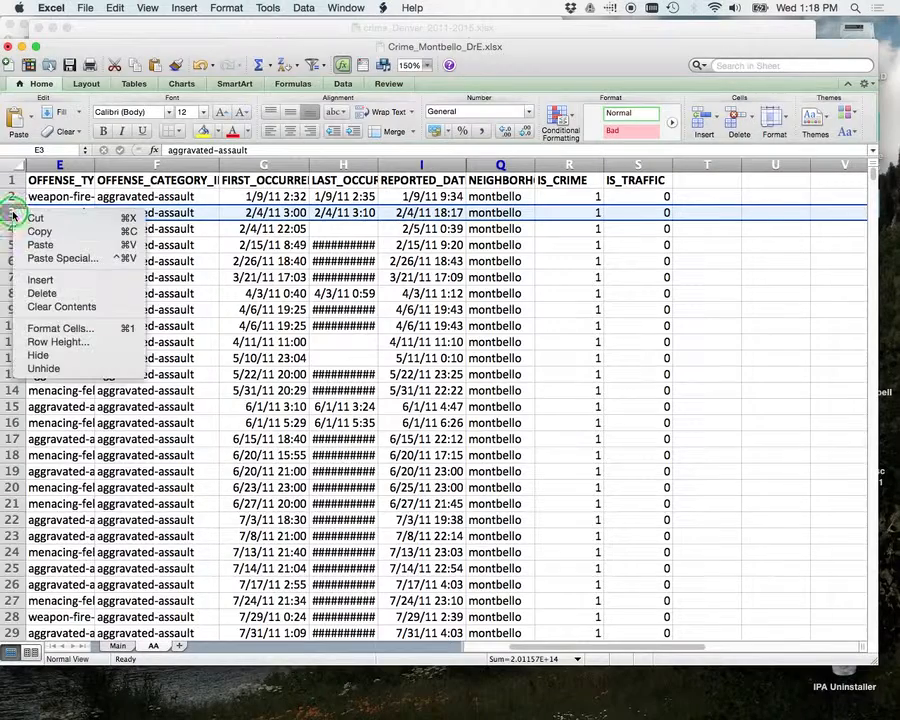
left_click(76, 284)
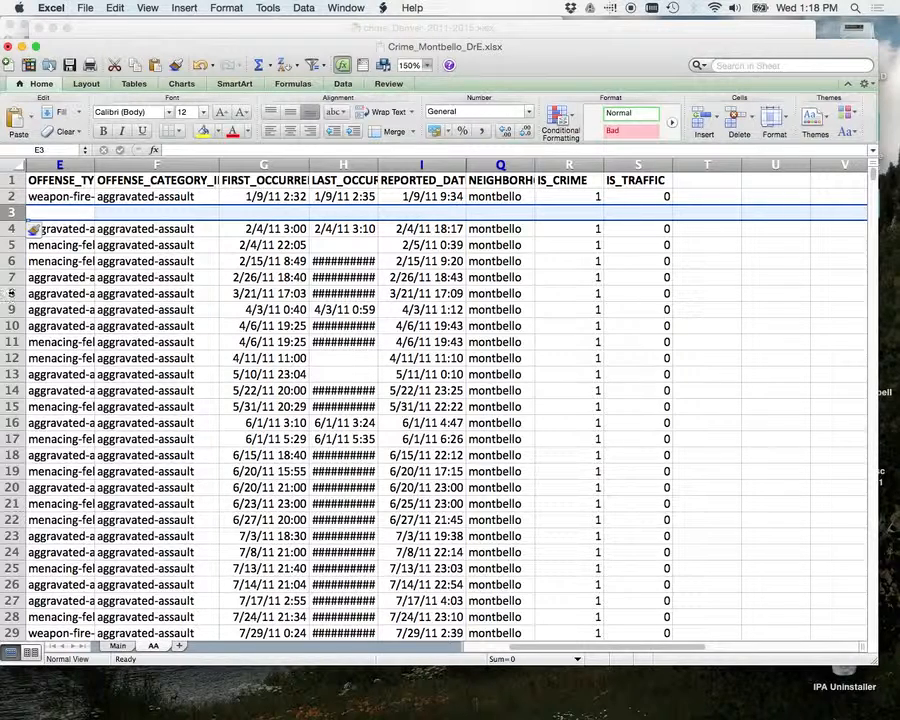
left_click(11, 293)
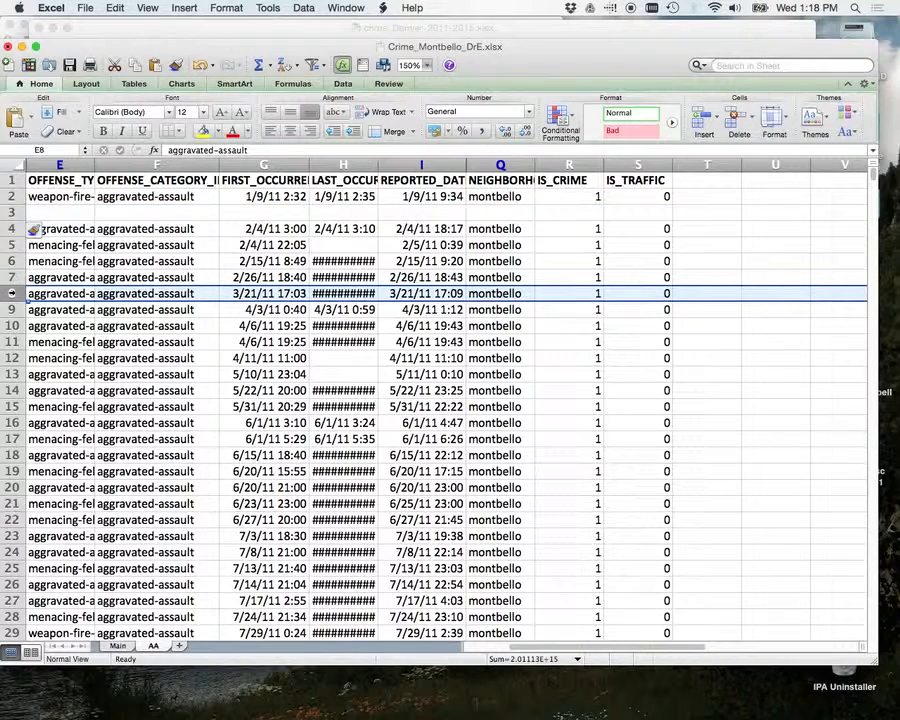
right_click(11, 293)
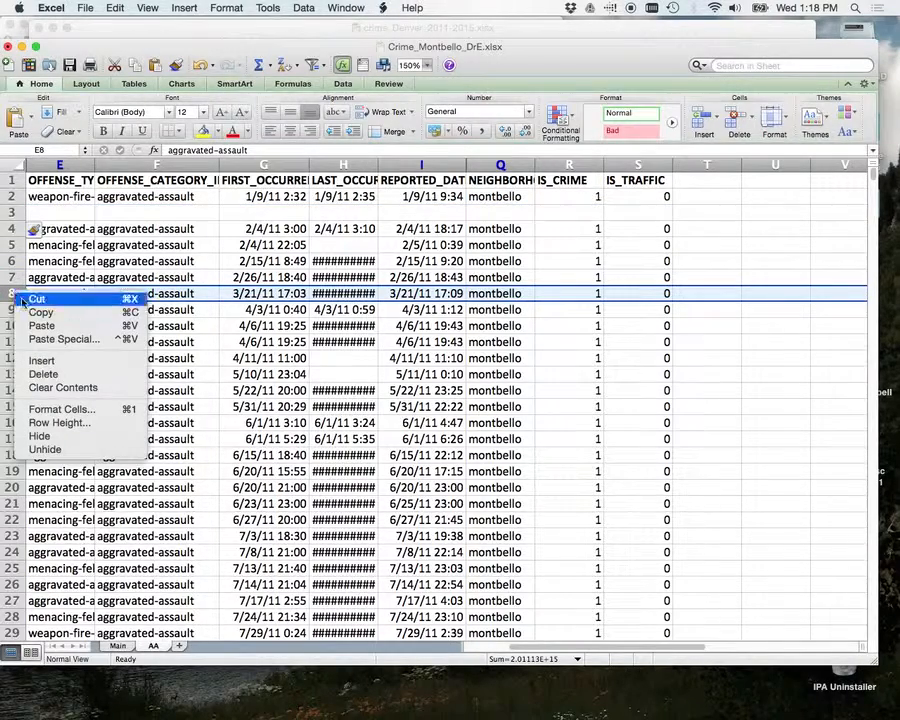
left_click(69, 361)
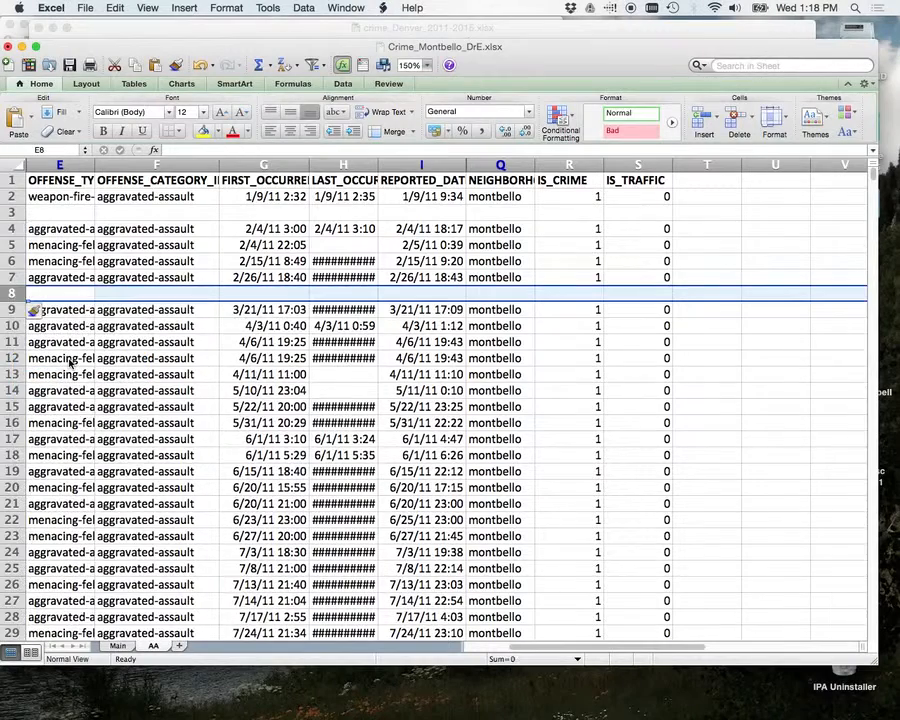
left_click(546, 438)
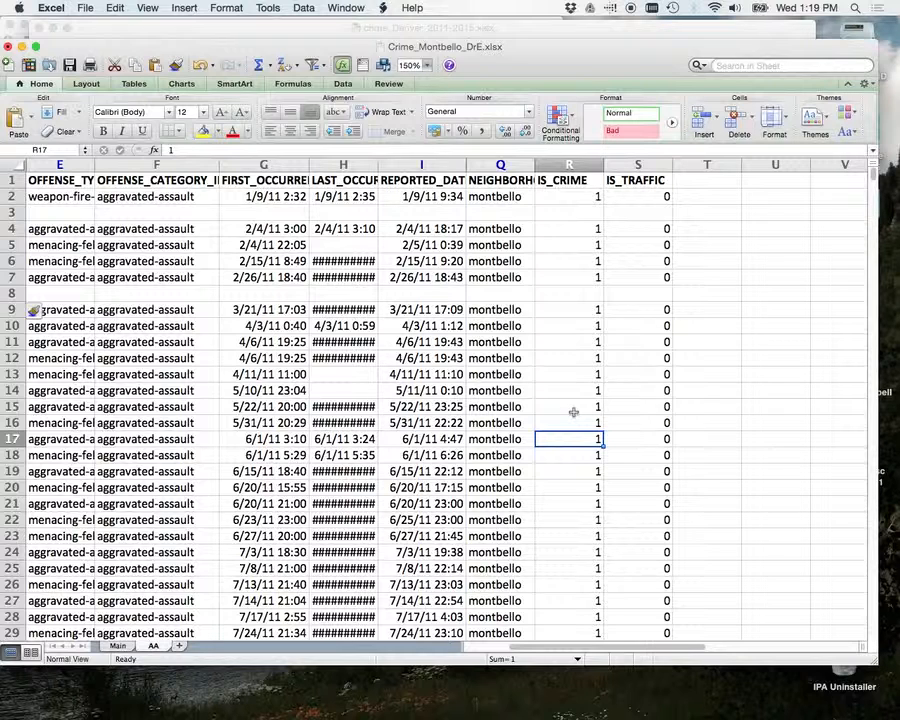
Total the January 2011 crimes in cell R3 with a SUM formula over R2.
left_click(512, 211)
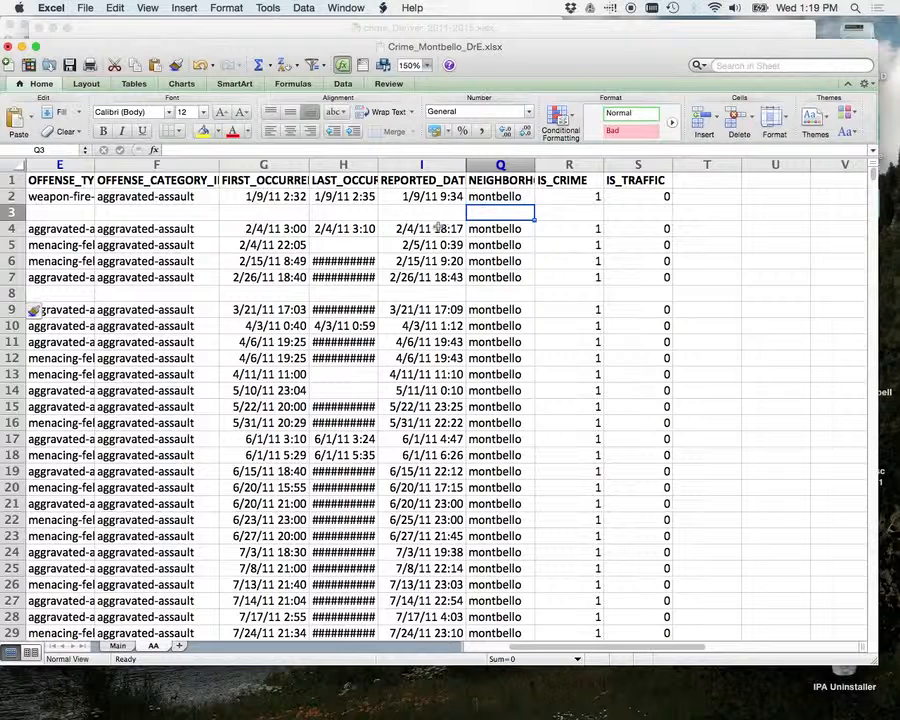
left_click(595, 212)
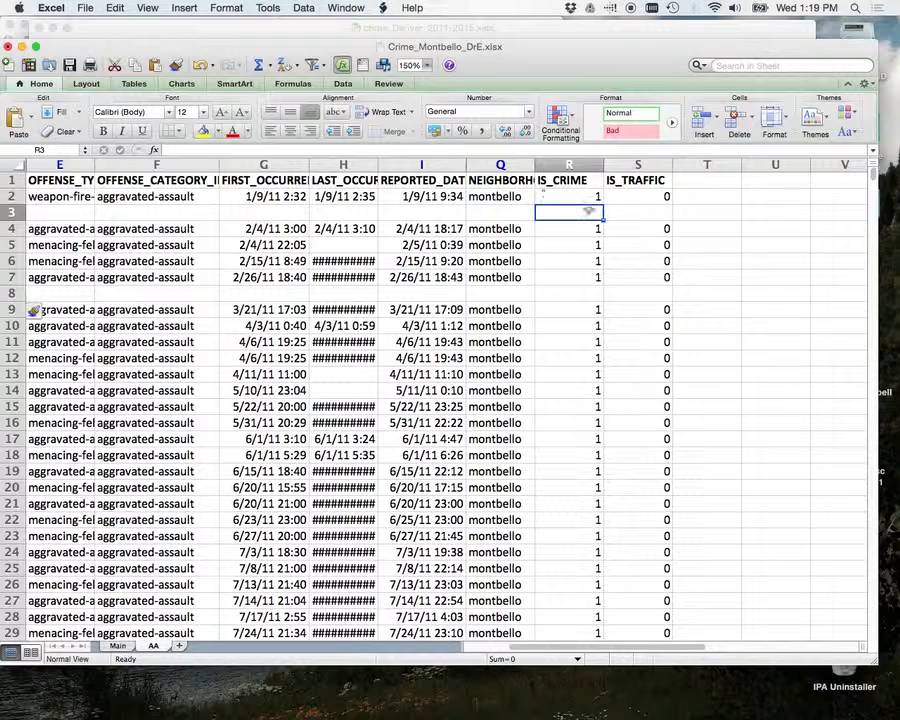
left_click(172, 148)
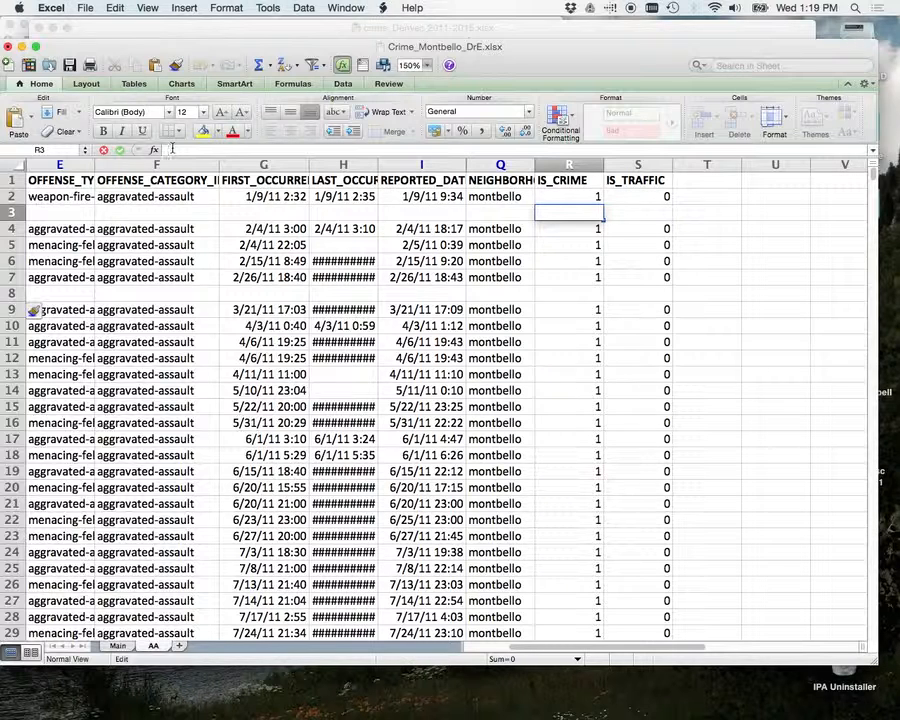
type("=")
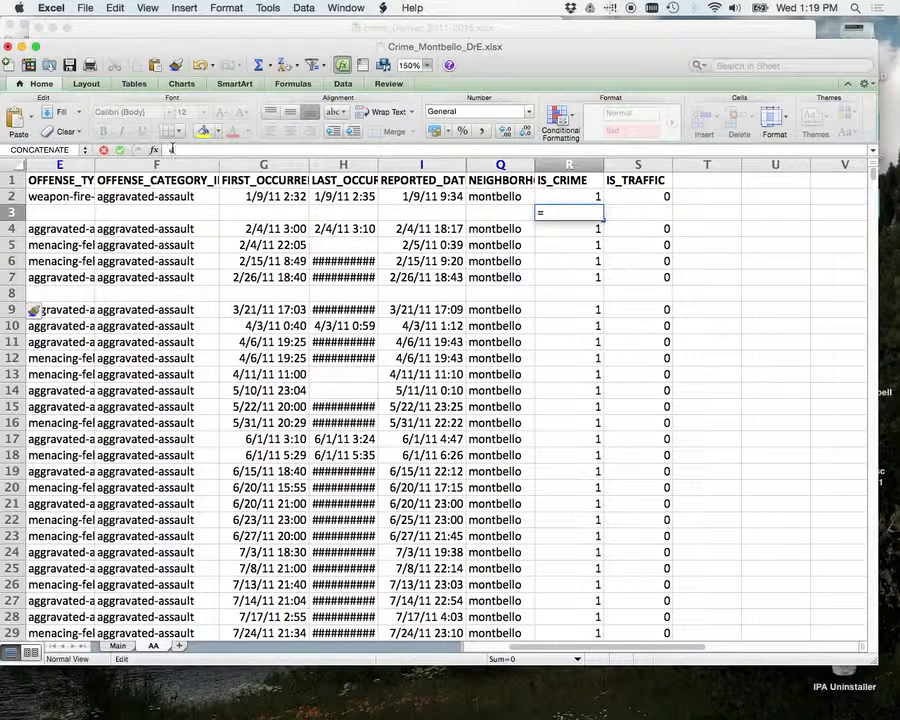
type("sum")
type("(")
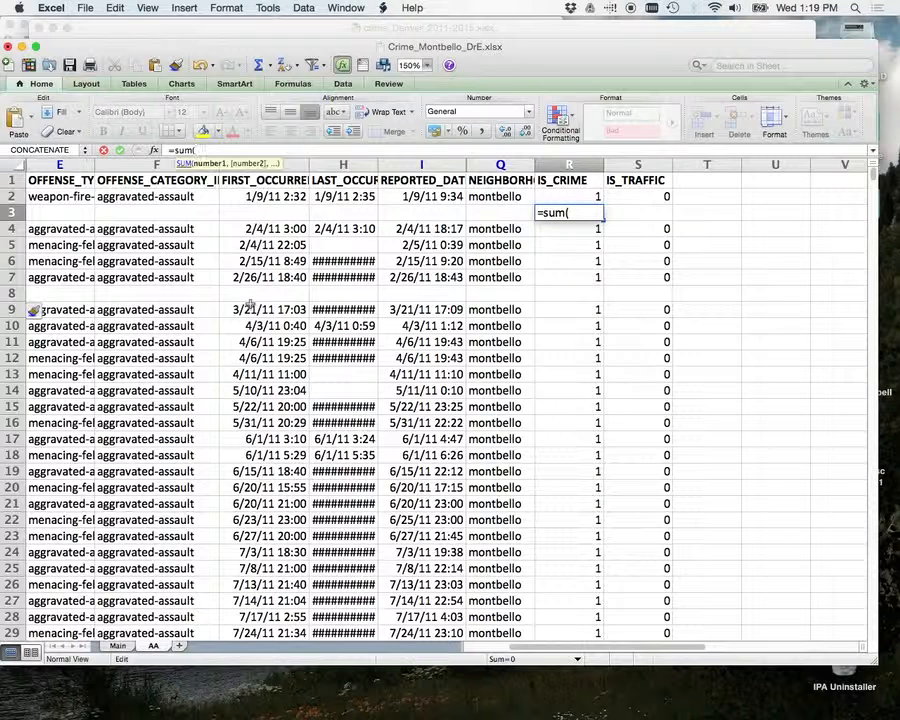
left_click(578, 195)
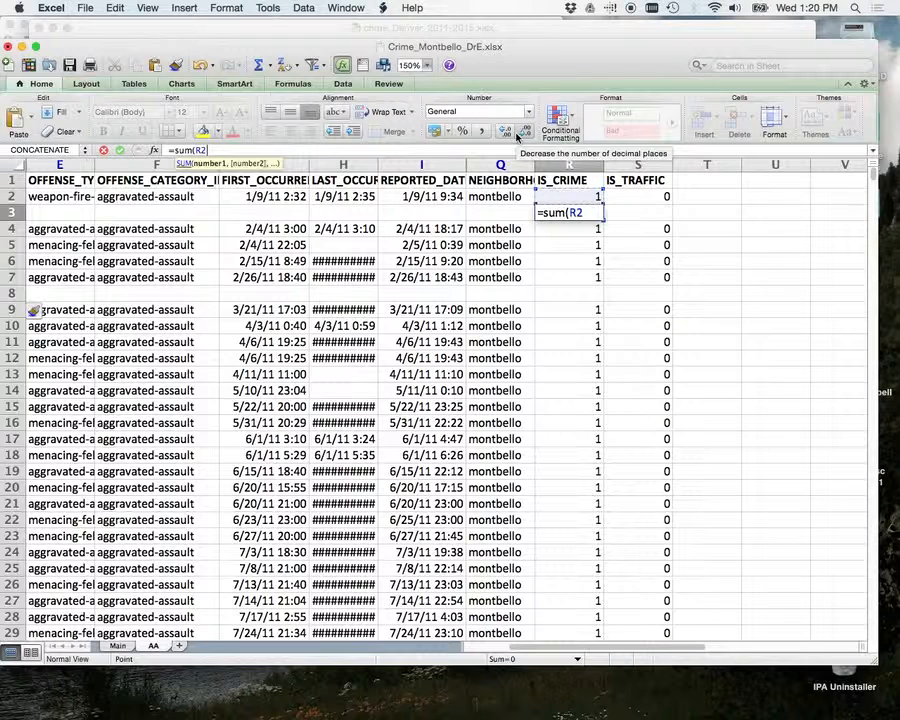
key("Return")
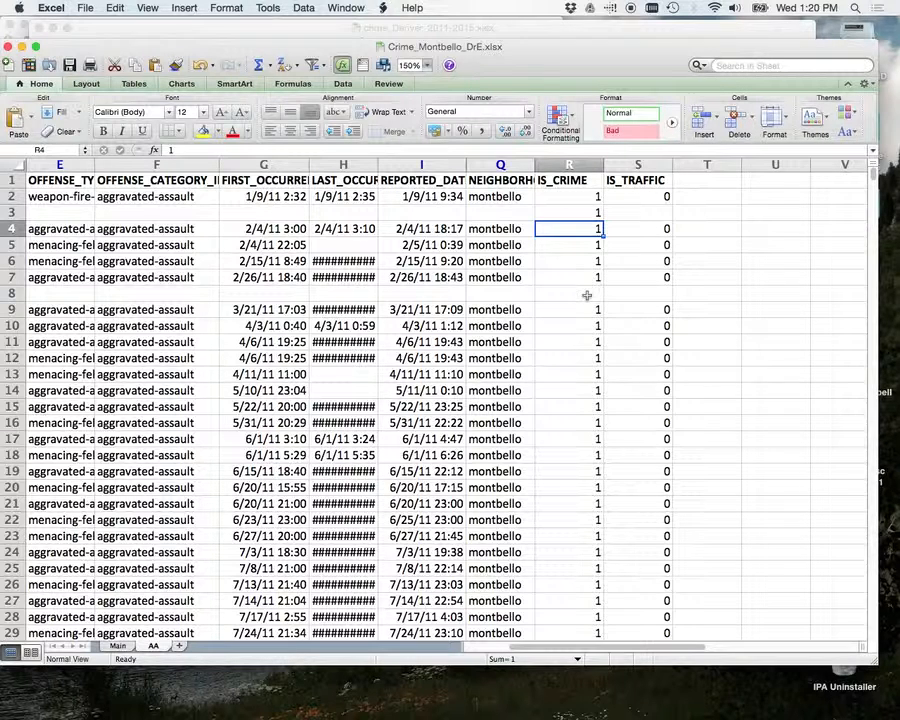
Label the January total row by entering 2011*01 in cell Q3.
left_click(500, 212)
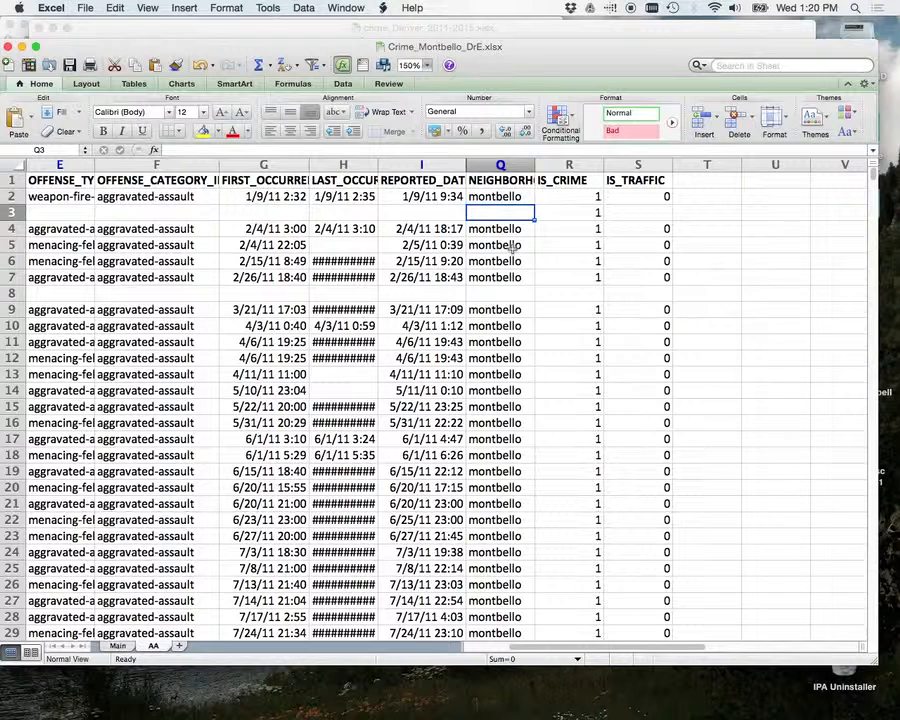
type("20111")
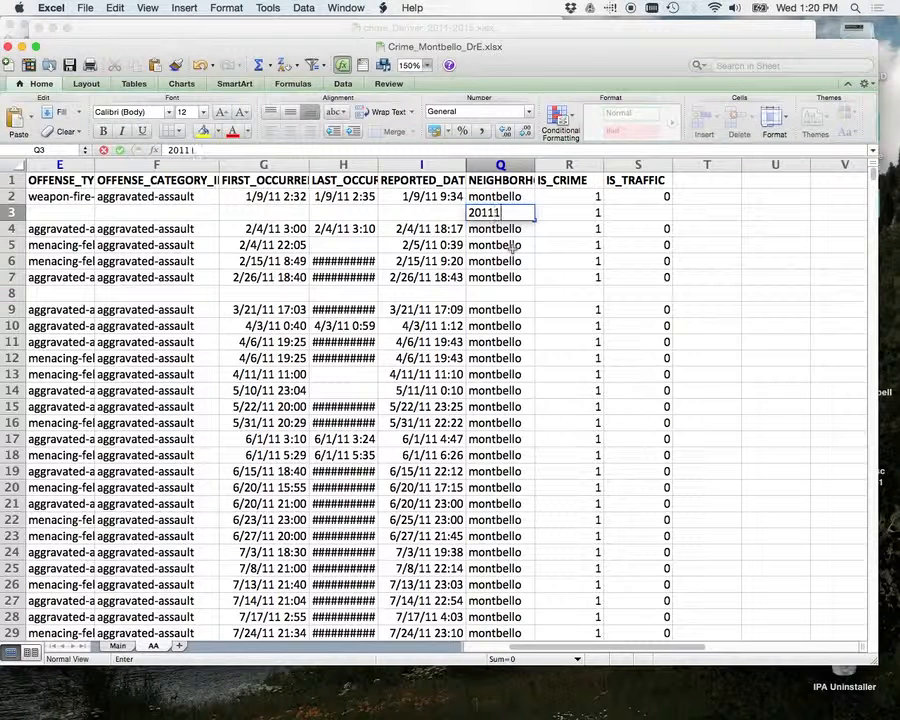
key("BackSpace")
type("01")
left_click(597, 293)
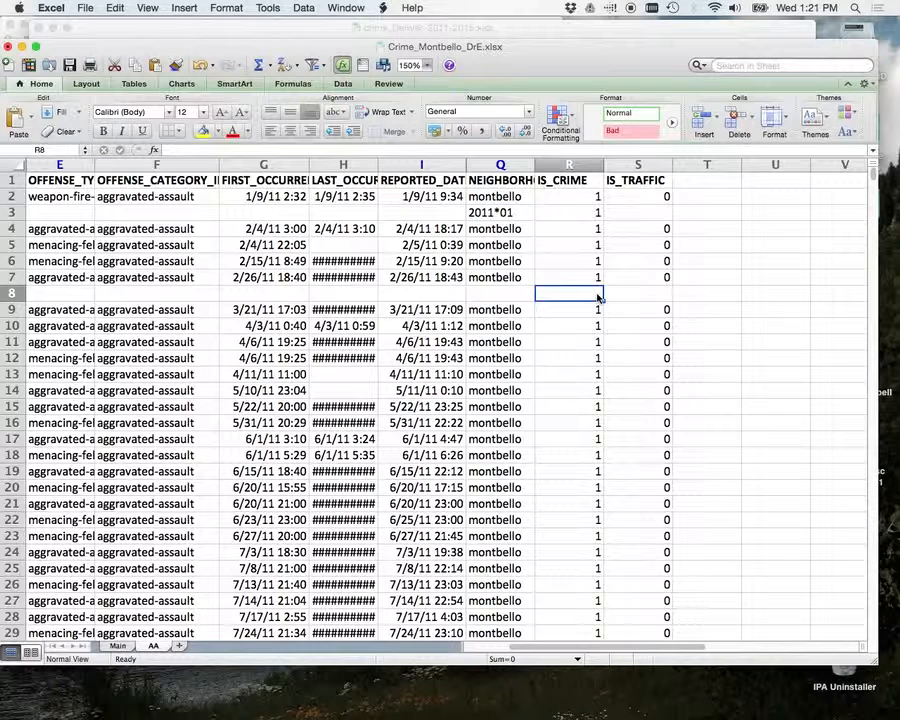
left_click(597, 214)
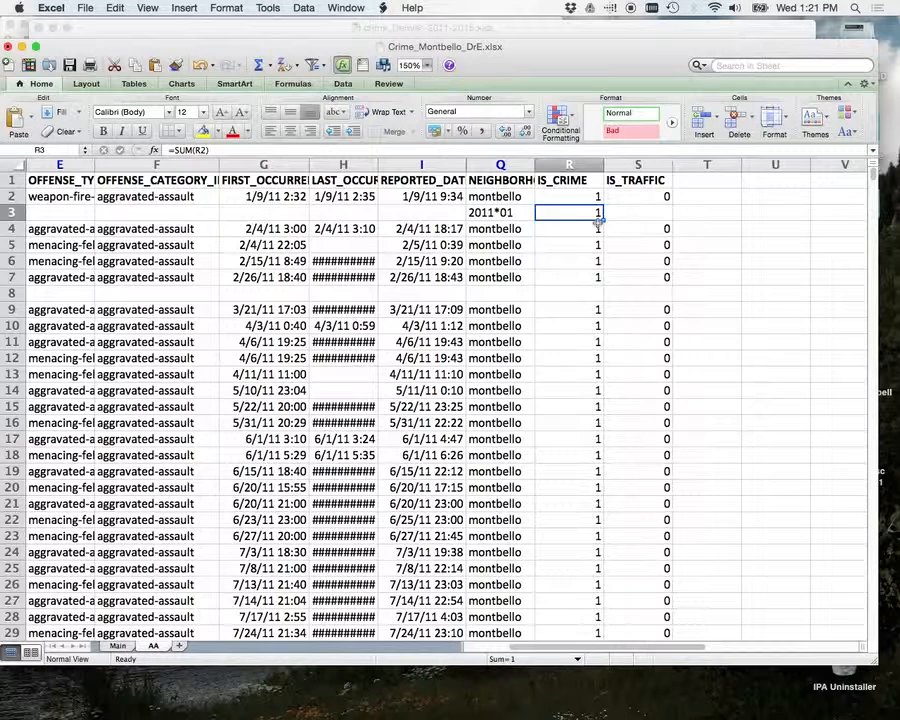
left_click(196, 150)
left_click_drag(197, 151, 158, 152)
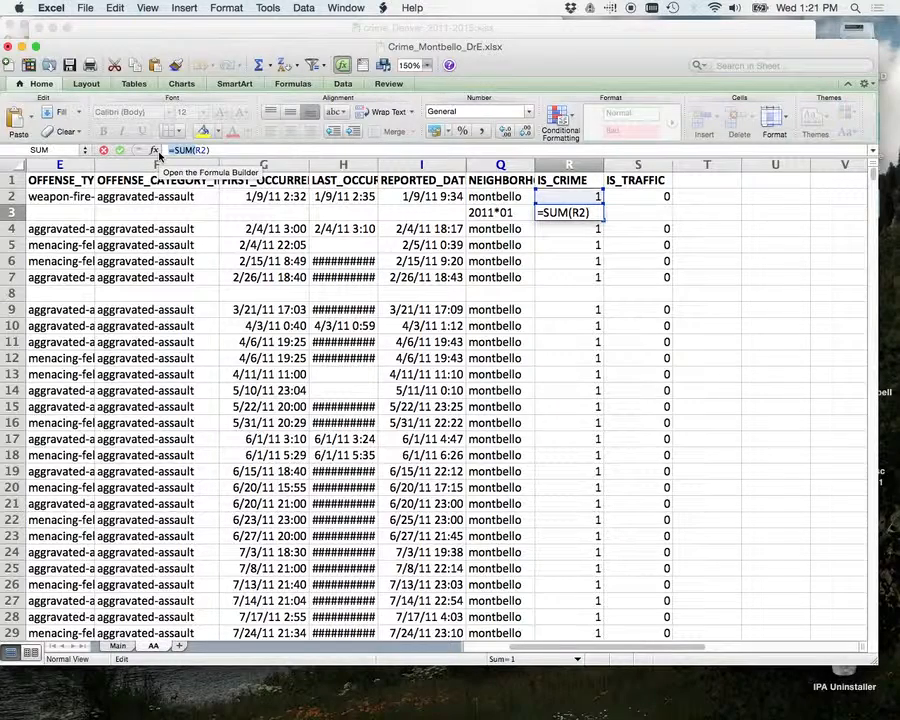
left_click(584, 293)
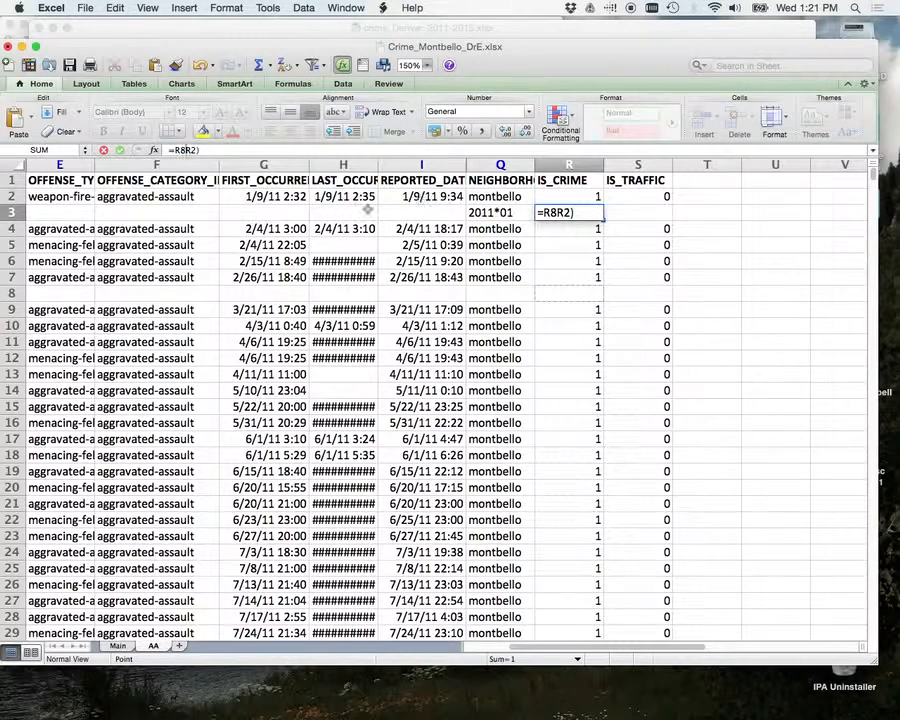
key("BackSpace")
key("BackSpace")
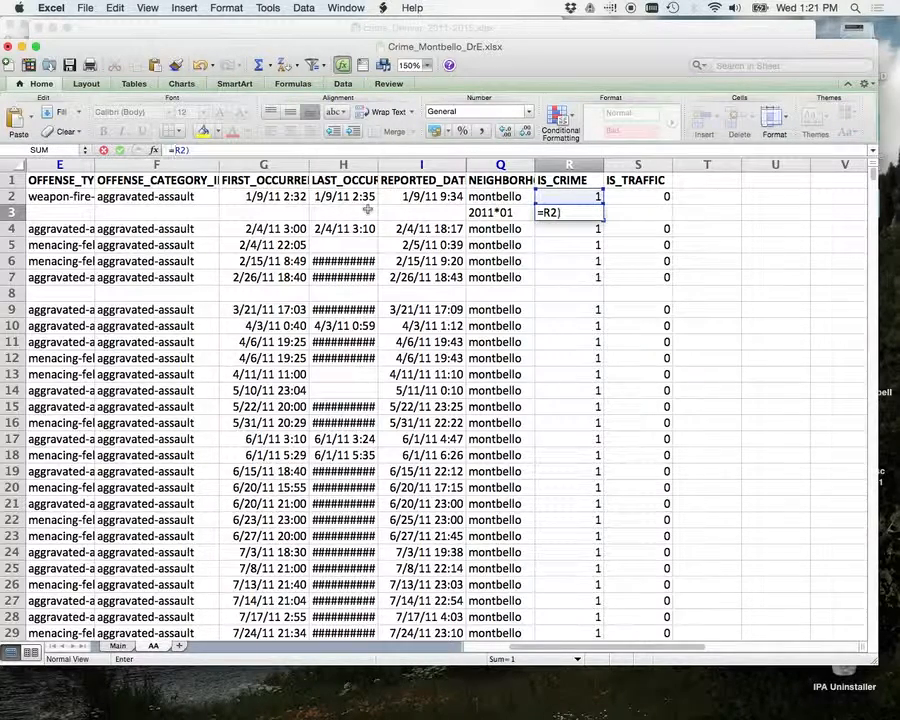
type("Sum")
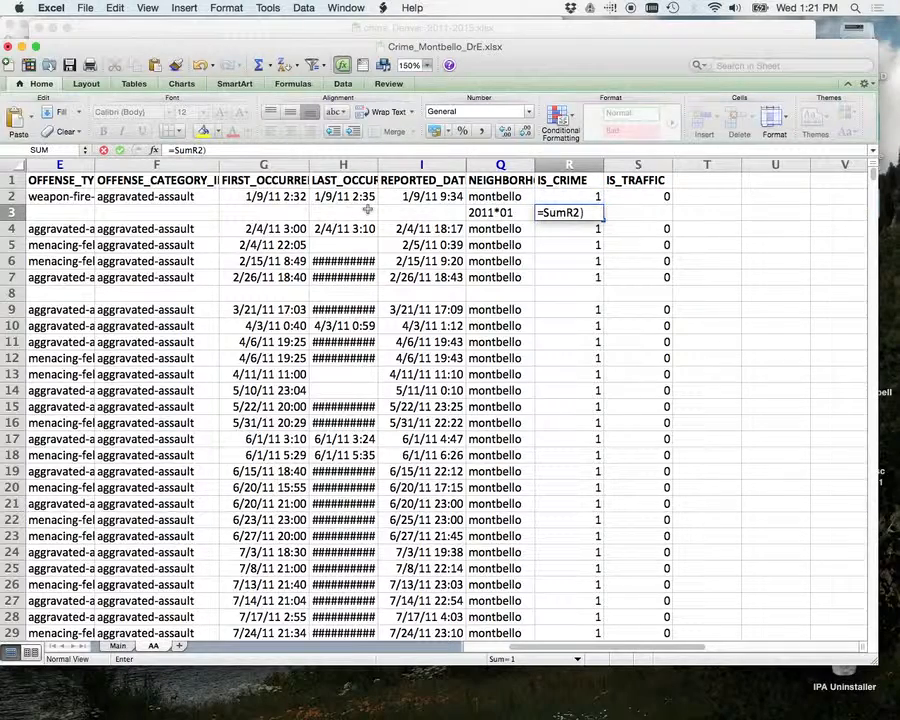
type("(")
key("Return")
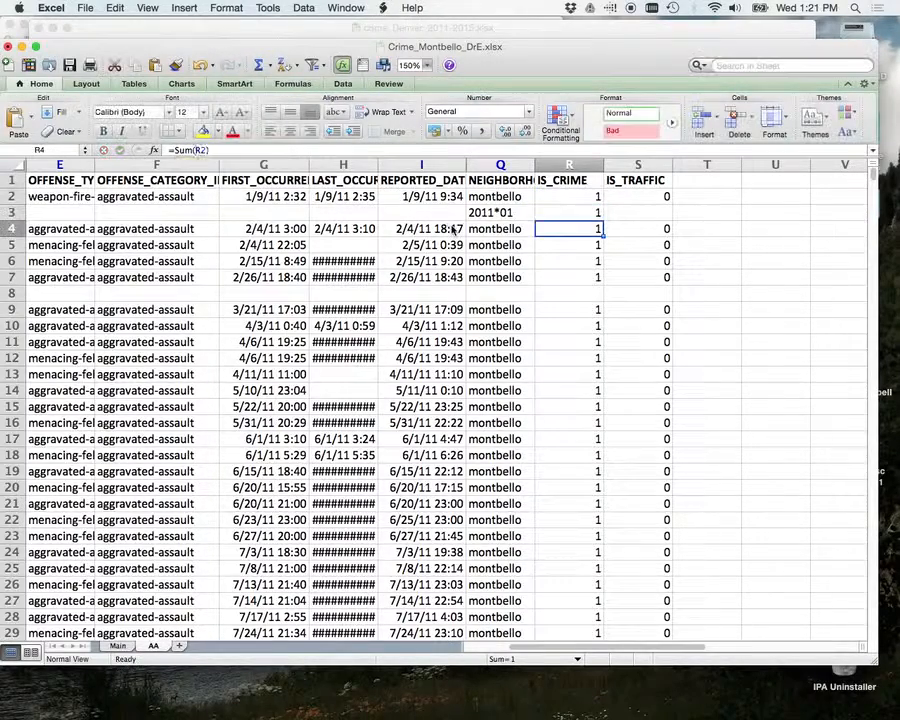
Total the February 2011 crimes in cell R8 with a SUM formula over R4:R7.
left_click(583, 292)
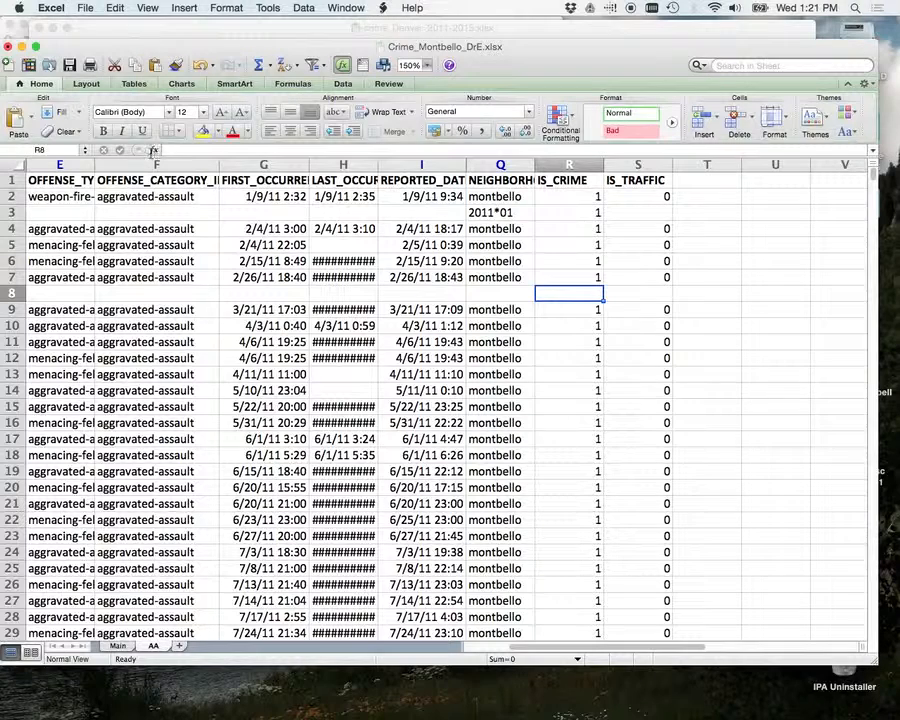
left_click(169, 151)
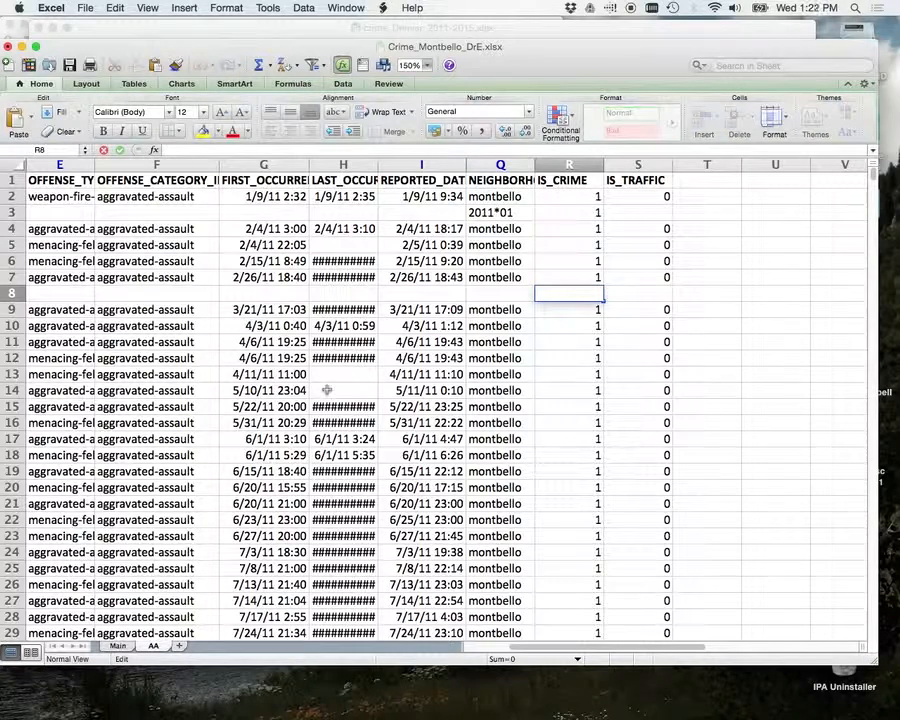
type("=SUM(")
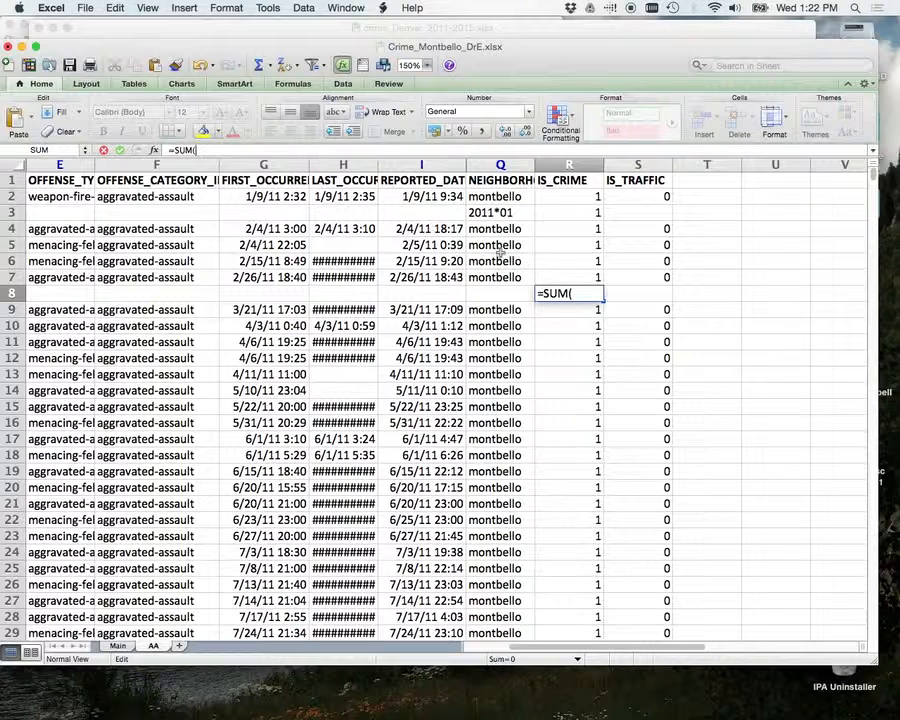
left_click_drag(580, 228, 584, 276)
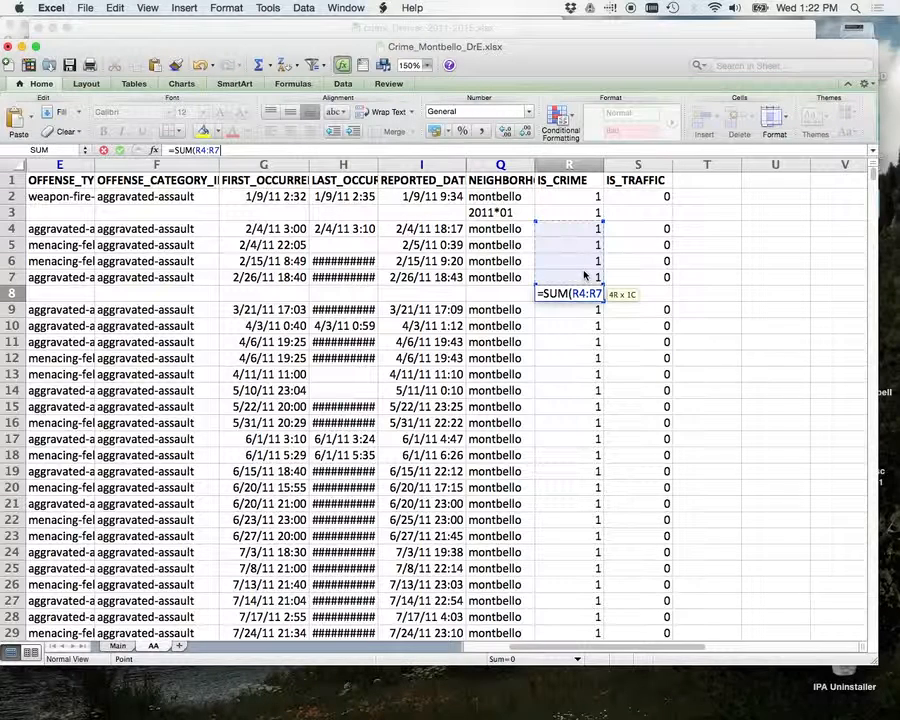
key("Return")
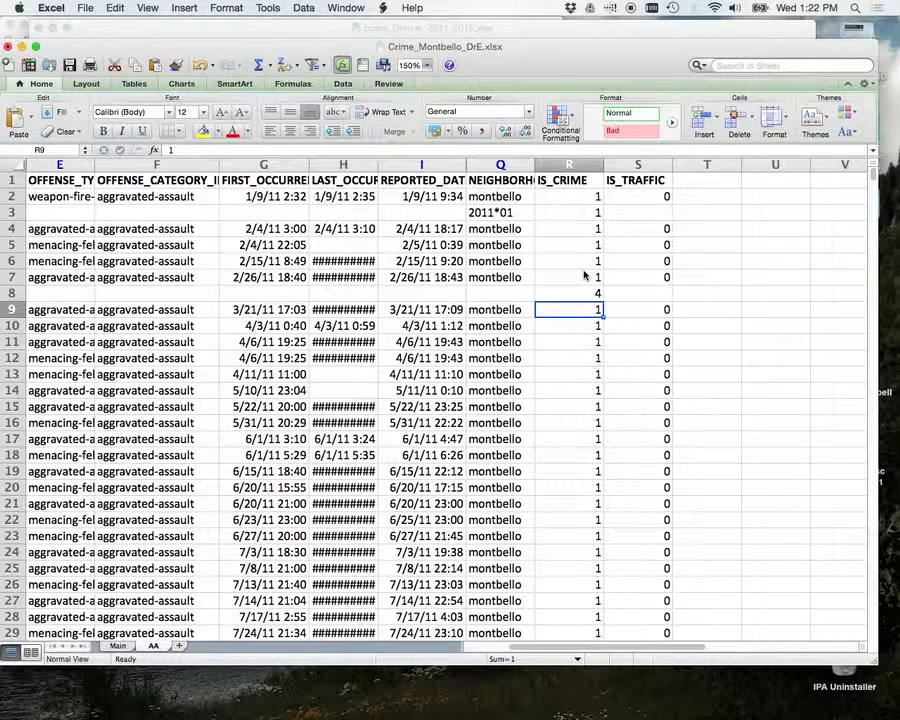
Label the February total row by entering 2011*02 in cell Q8.
left_click(510, 293)
type("20")
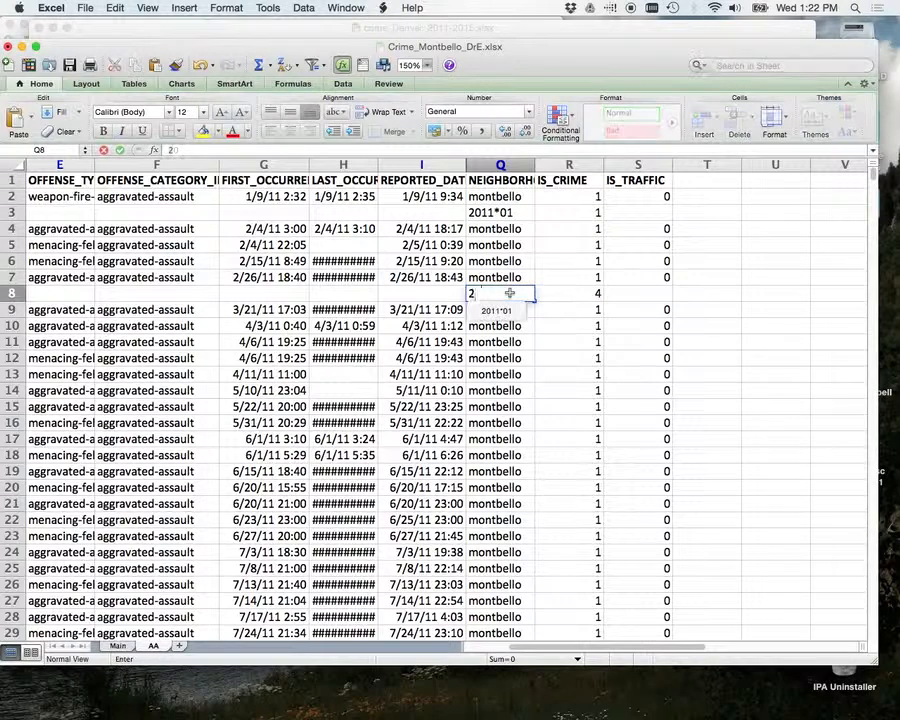
type("11*")
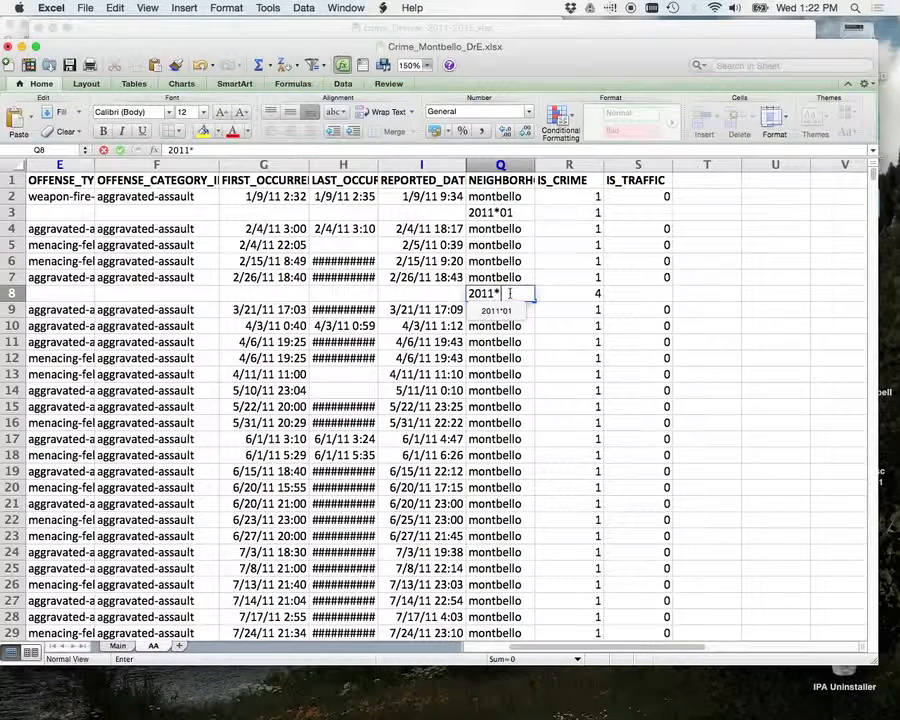
type("02")
left_click(634, 455)
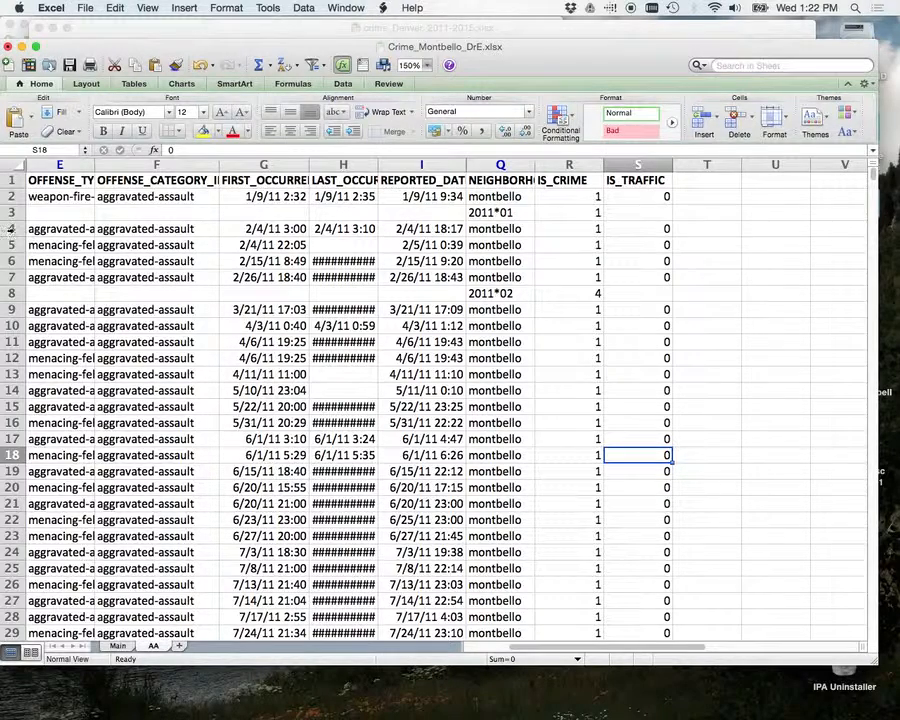
Hide rows 4 through 6, the first three February 2011 records, in the AA worksheet.
left_click_drag(13, 228, 13, 261)
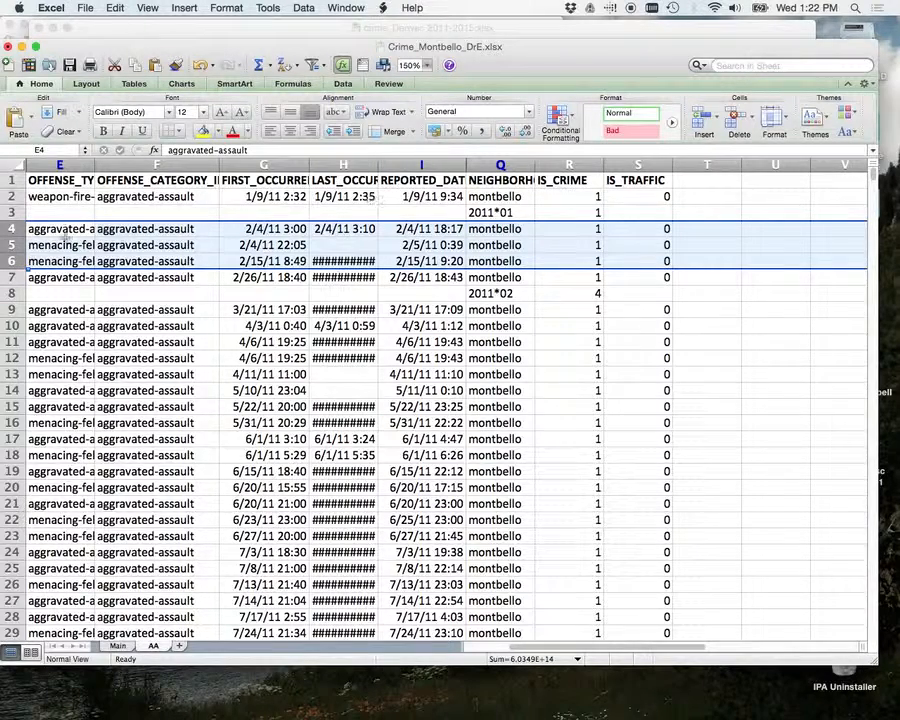
right_click(13, 231)
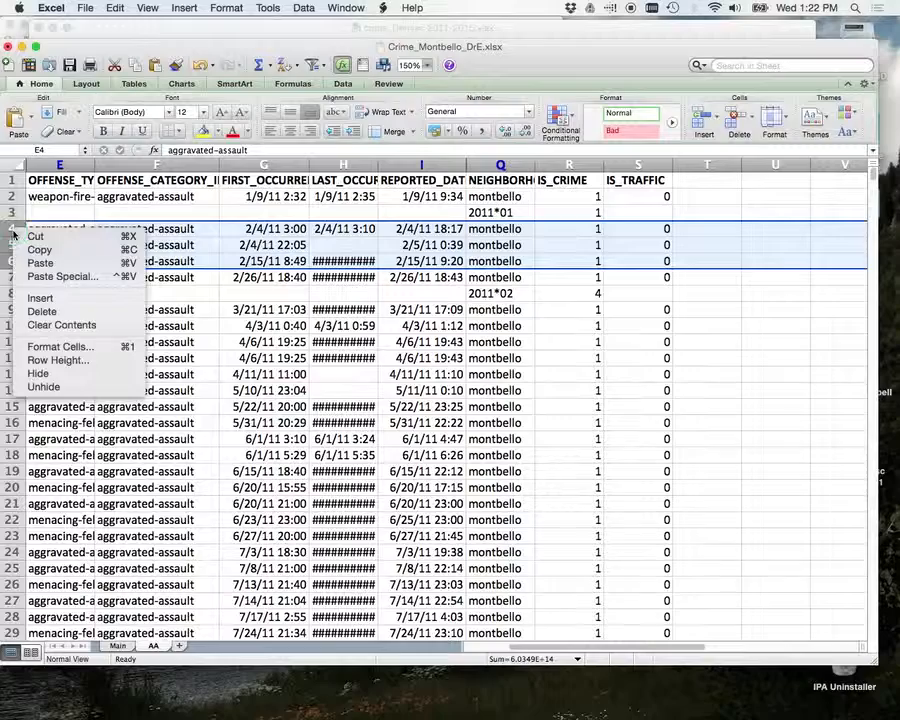
left_click(72, 374)
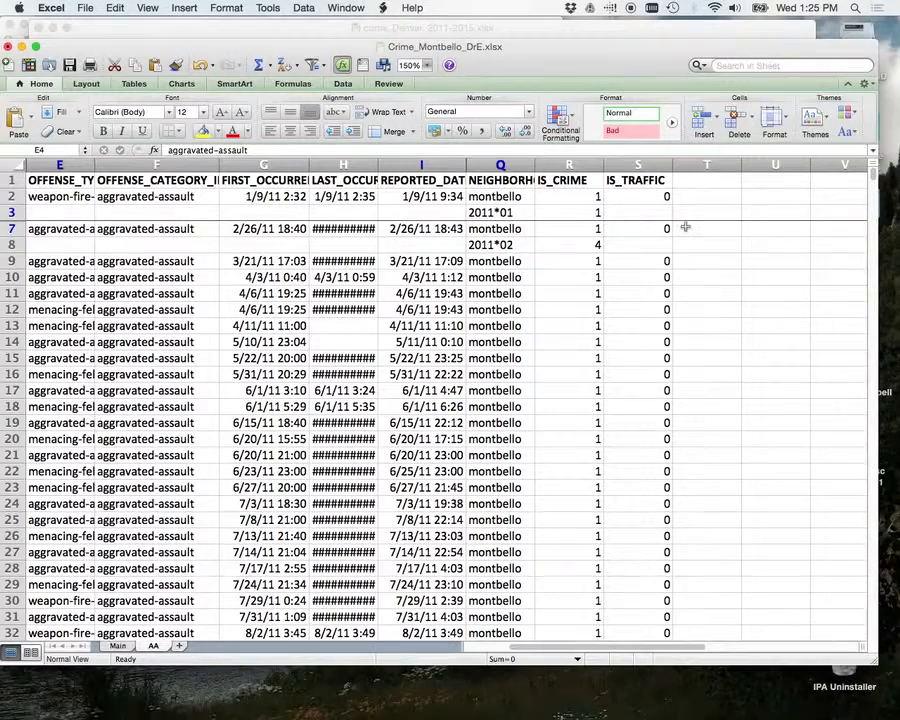
Bring the crime_Montbello_2011-2015.xlsx workbook to the front and enlarge its window to show more rows and columns.
left_click(593, 37)
left_click_drag(593, 37, 598, 164)
left_click(488, 18)
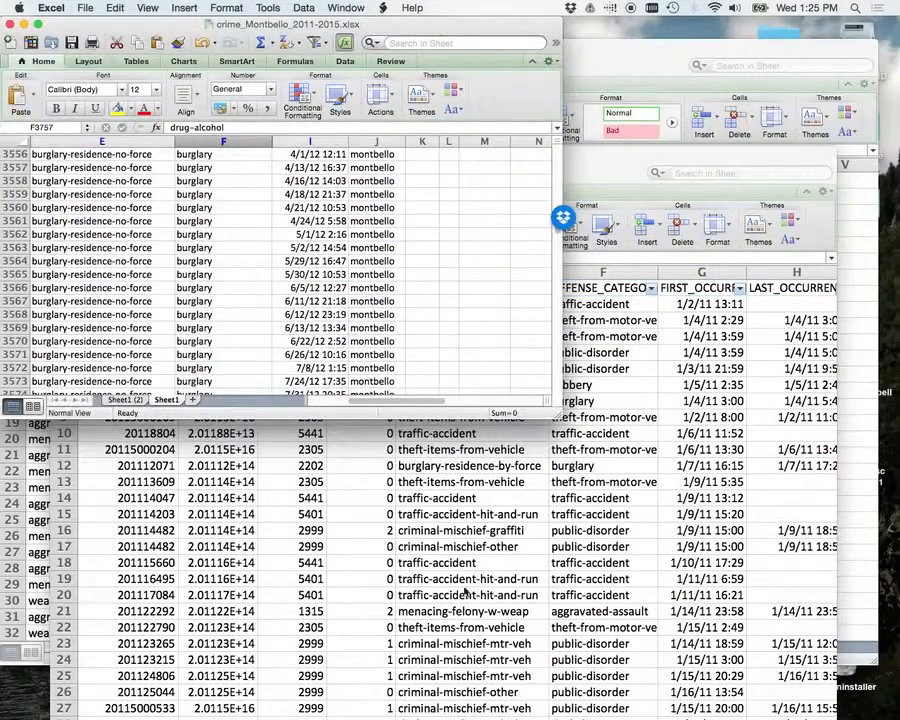
left_click(327, 434)
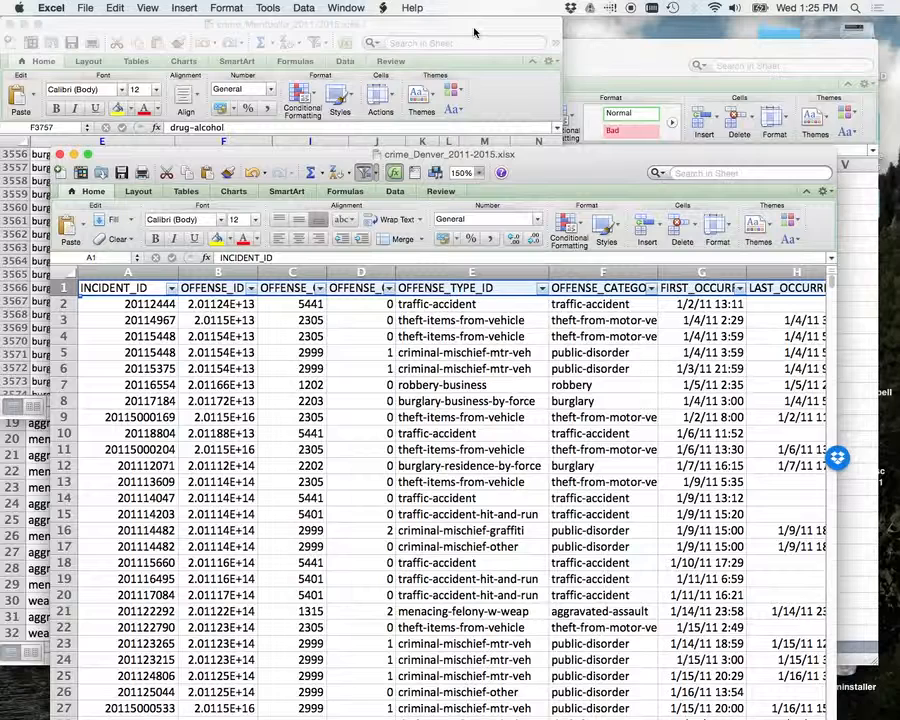
left_click(513, 87)
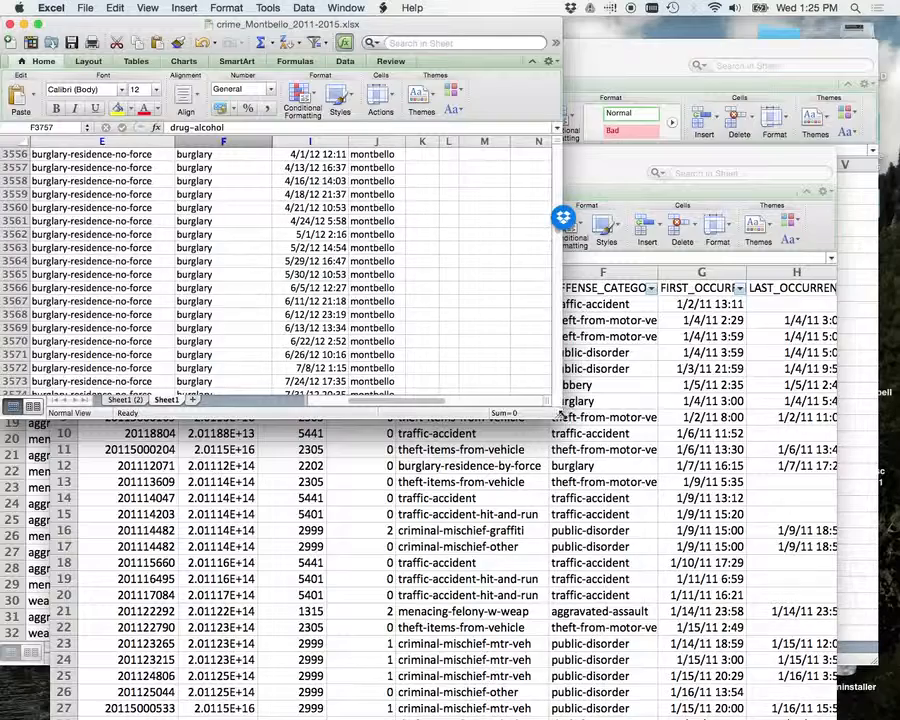
left_click_drag(561, 414, 724, 619)
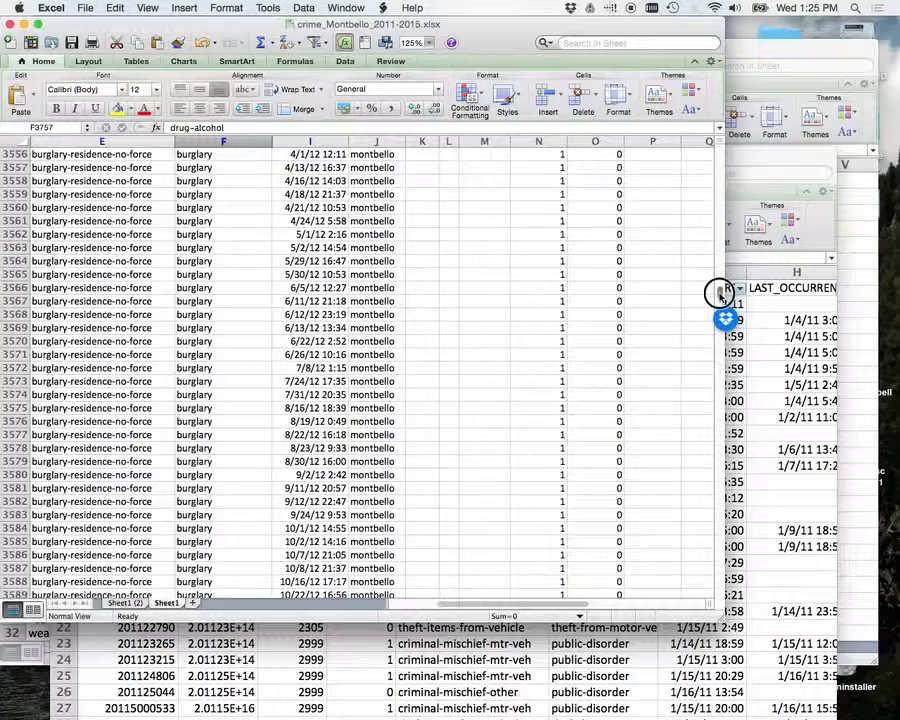
Look through the robbery and traffic-accident records in Sheet1, checking how the offense types and reported dates are ordered.
left_click_drag(719, 293, 705, 433)
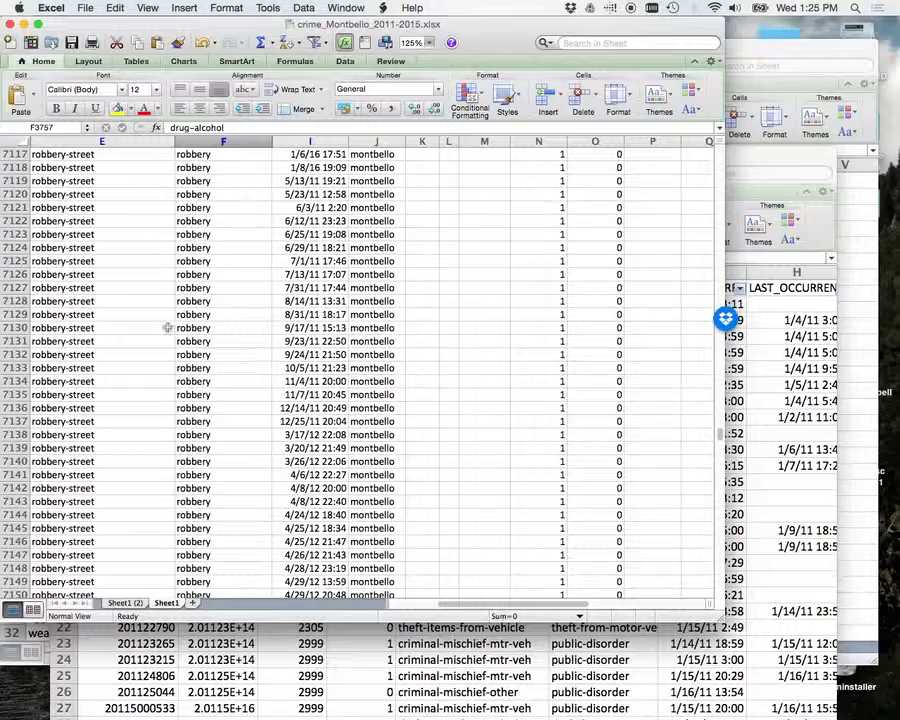
scroll(240, 309, "down", 7)
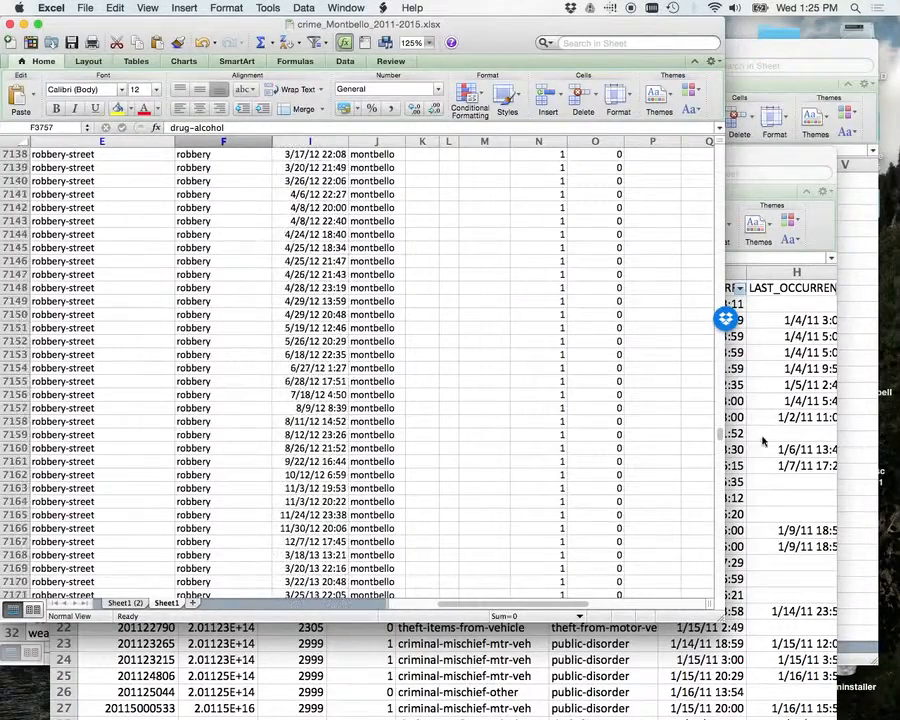
left_click_drag(720, 434, 716, 484)
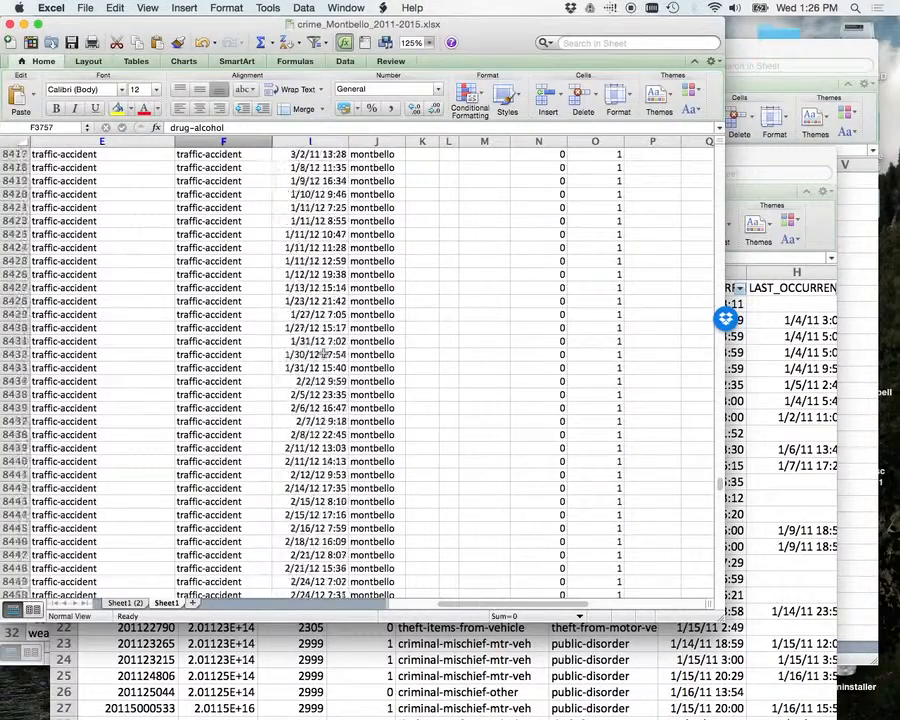
scroll(325, 354, "down", 20)
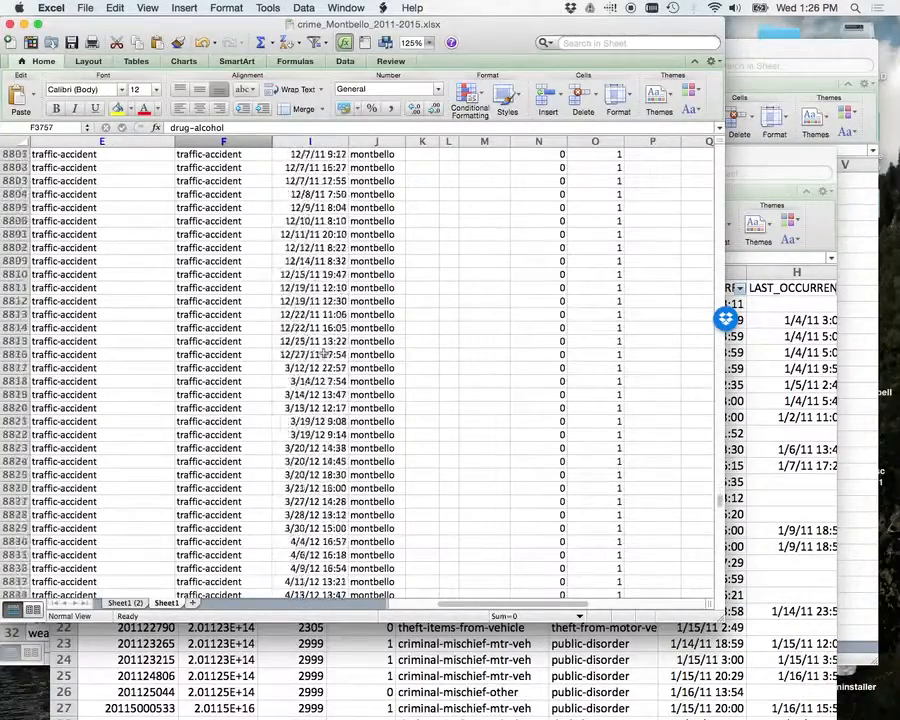
scroll(325, 354, "down", 10)
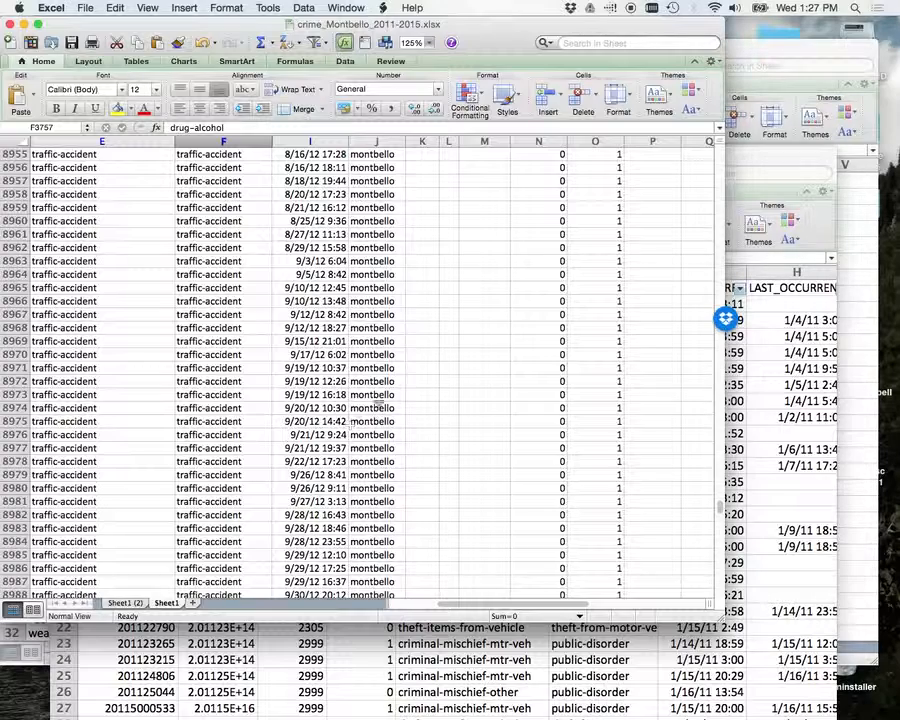
scroll(440, 341, "up", 8)
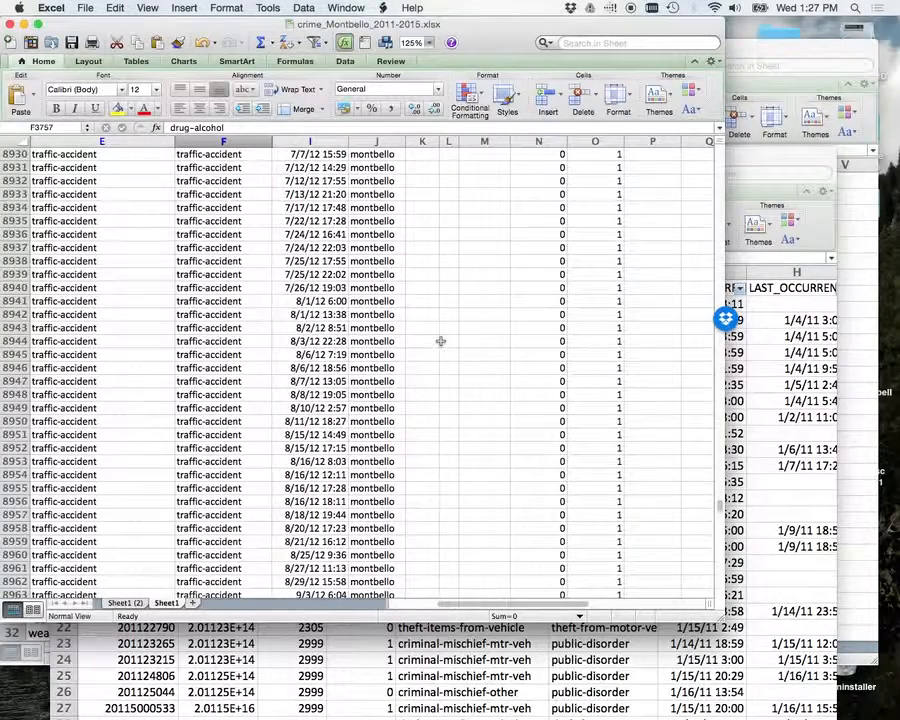